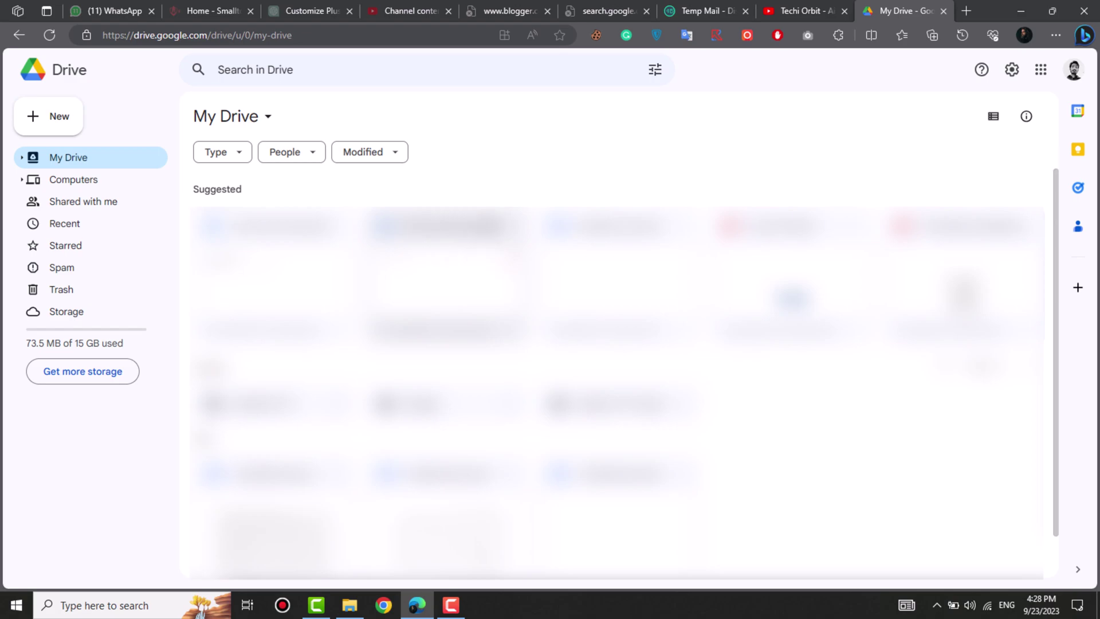
Step: Open a new browser tab next to Google Drive's My Drive tab
{"action": "left_click", "coordinate": [962, 10]}
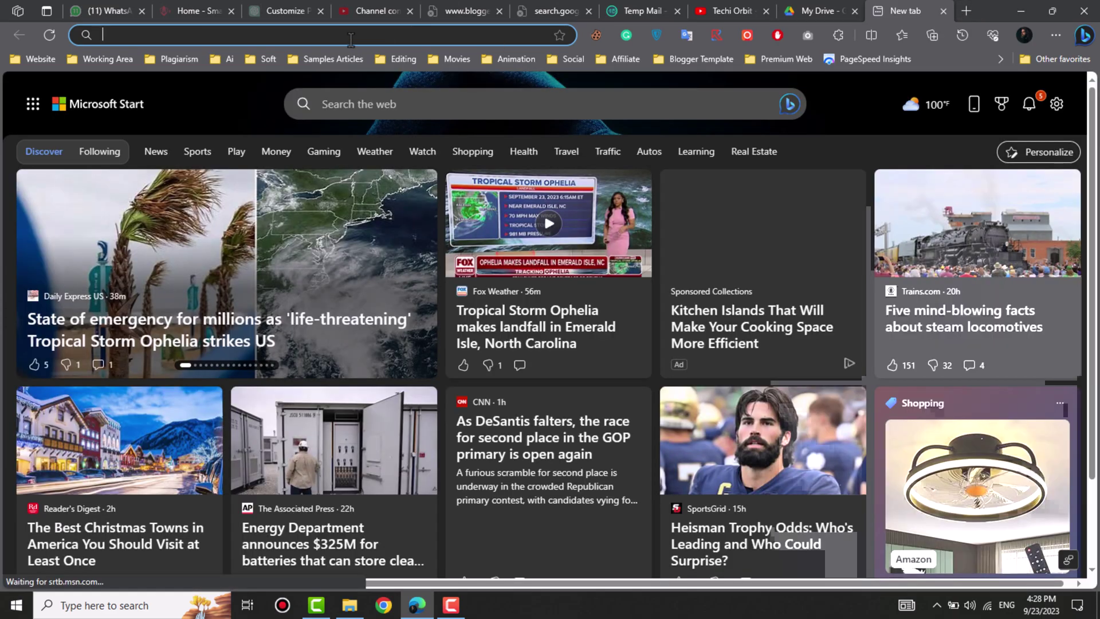
Step: Search Bing for 'playbook' from the new tab's address bar
{"action": "left_click", "coordinate": [351, 35]}
{"action": "type", "text": "playbook"}
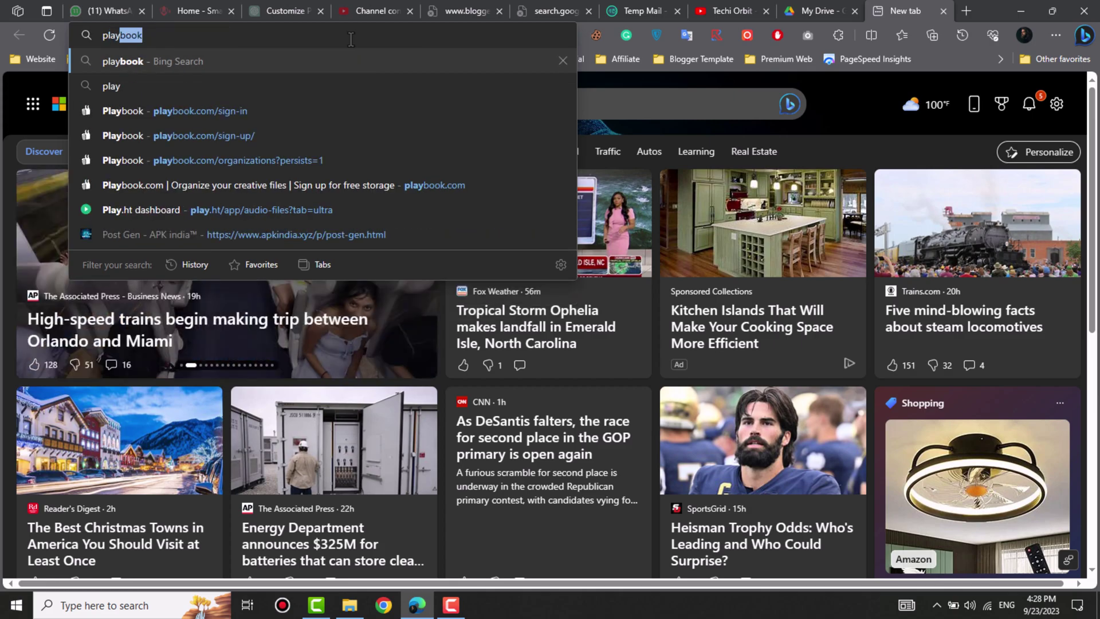
{"action": "key", "text": "Return"}
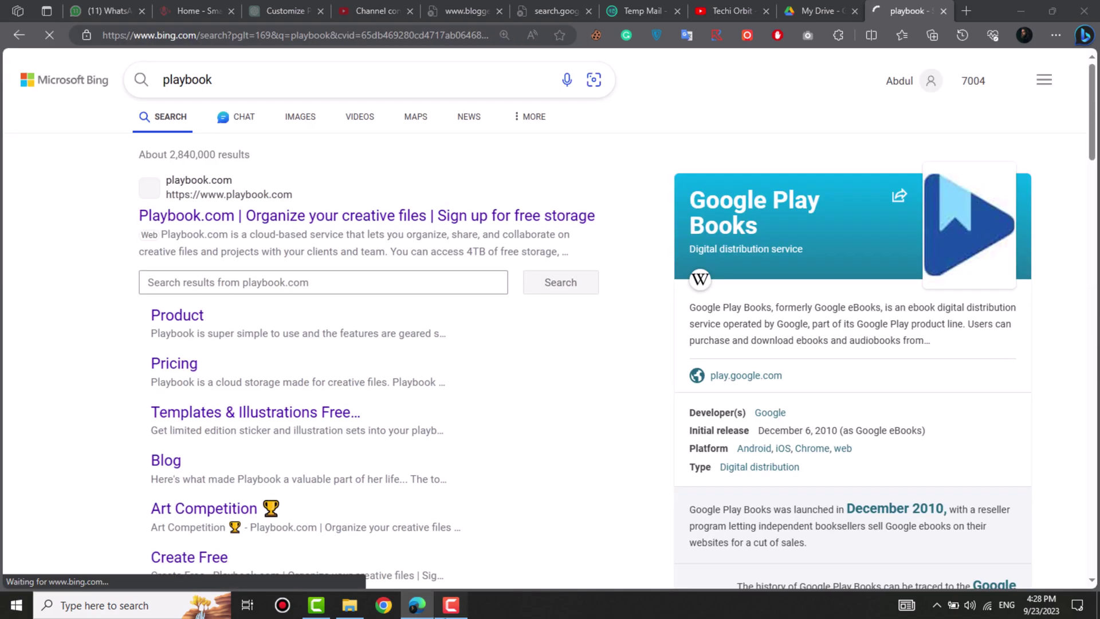
Step: Visit the Playbook.com homepage and start creating a free account
{"action": "left_click", "coordinate": [224, 221]}
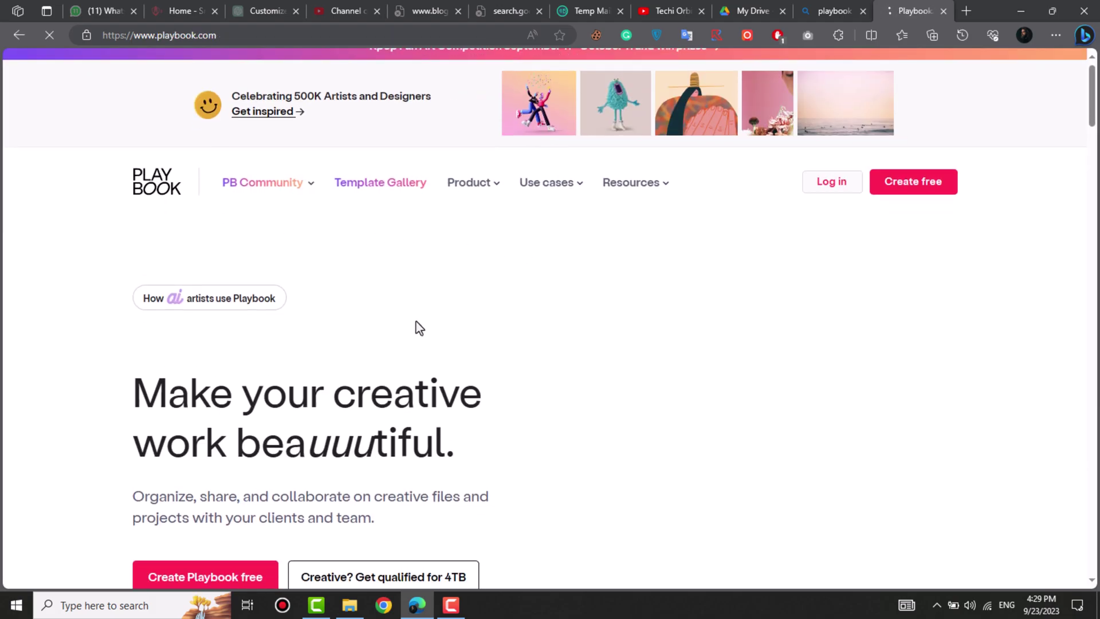
{"action": "scroll", "coordinate": [419, 326], "scroll_direction": "down", "scroll_amount": 5}
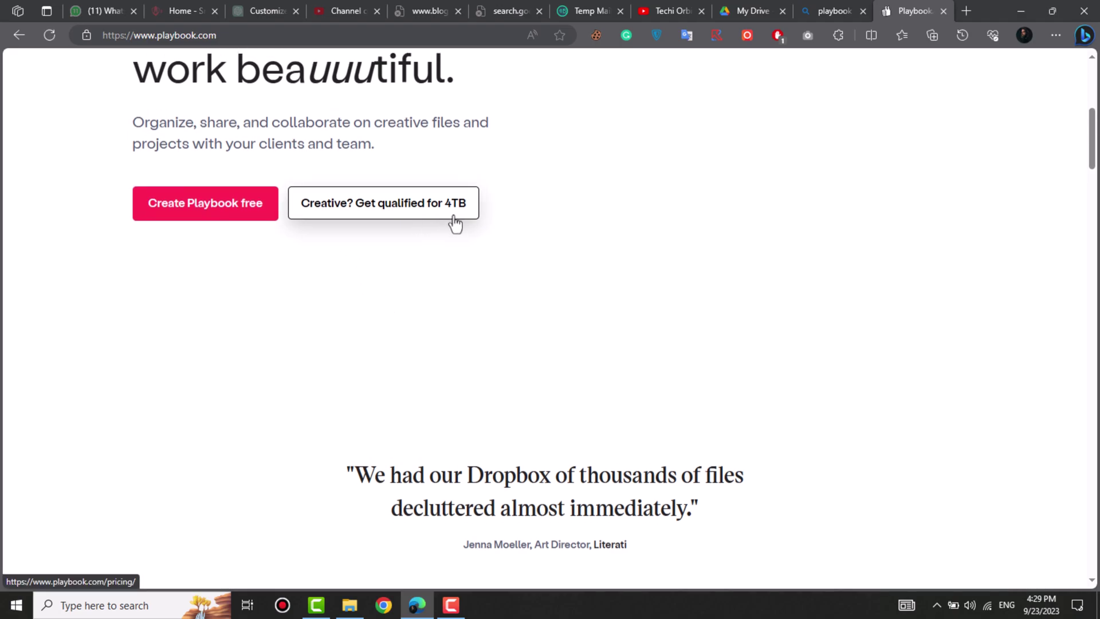
{"action": "scroll", "coordinate": [524, 297], "scroll_direction": "up", "scroll_amount": 1}
{"action": "scroll", "coordinate": [524, 297], "scroll_direction": "up", "scroll_amount": 5}
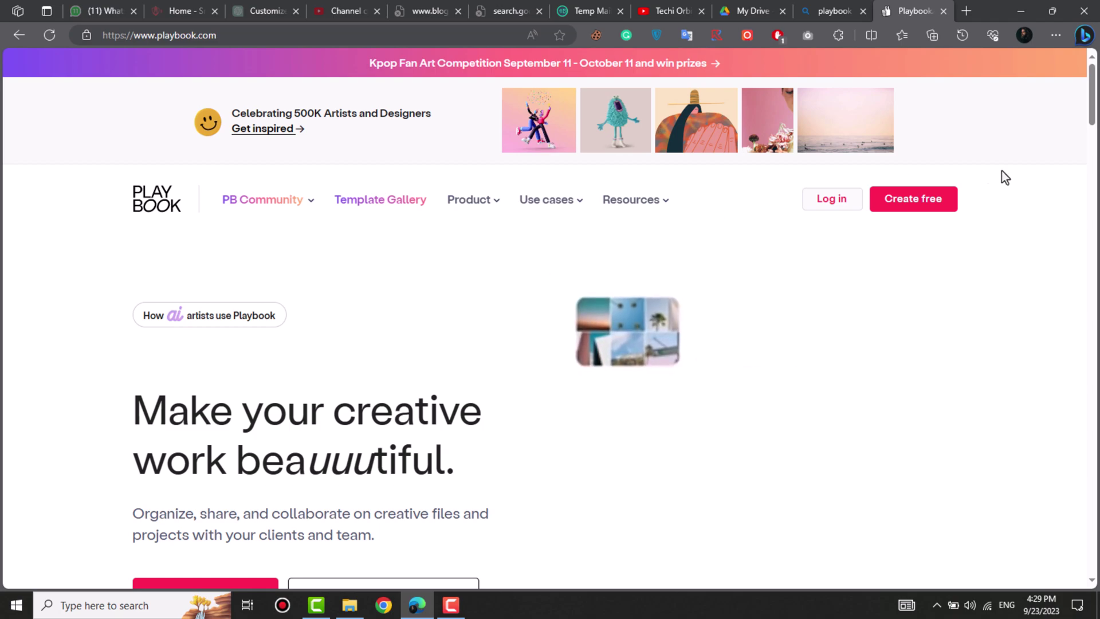
{"action": "left_click", "coordinate": [908, 206]}
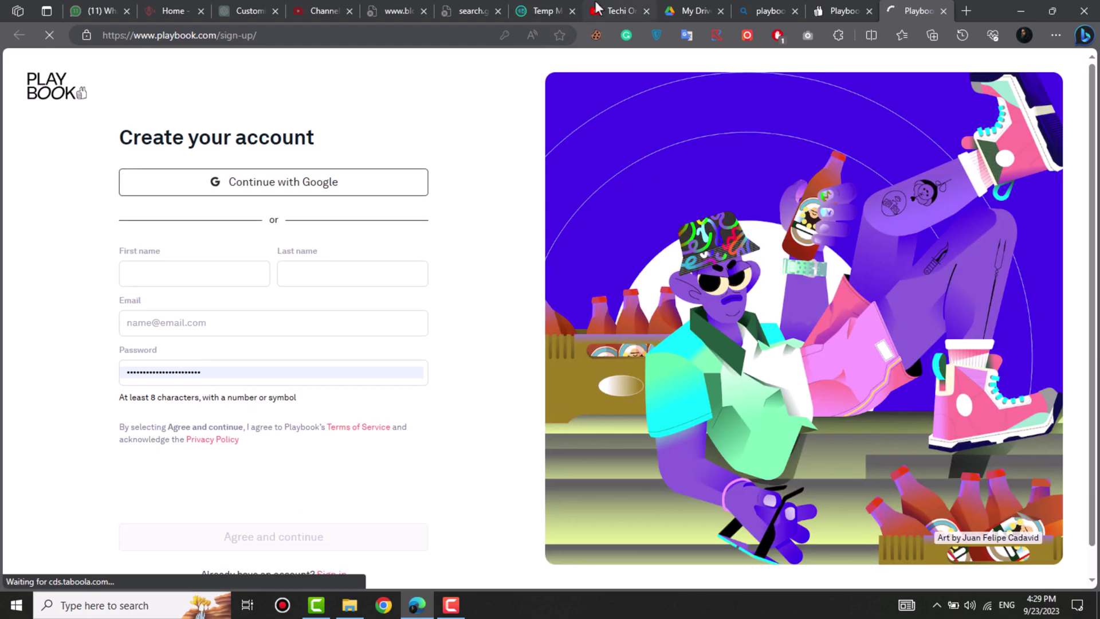
Step: Copy the temporary email address from the Temp Mail inbox
{"action": "left_click", "coordinate": [541, 11]}
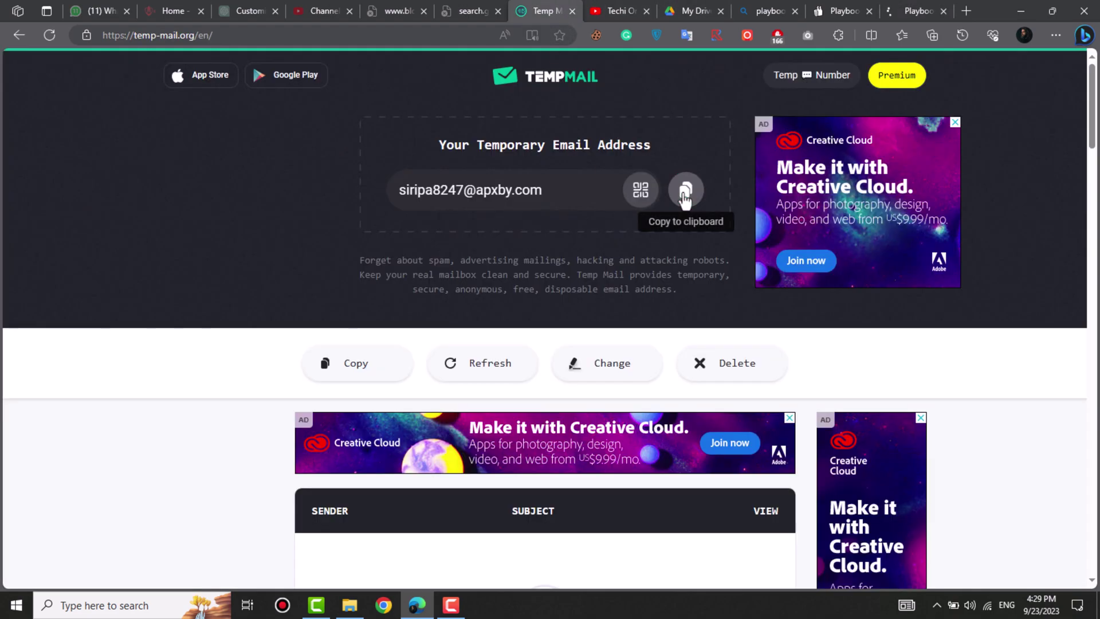
{"action": "left_click", "coordinate": [685, 195]}
{"action": "left_click", "coordinate": [914, 11]}
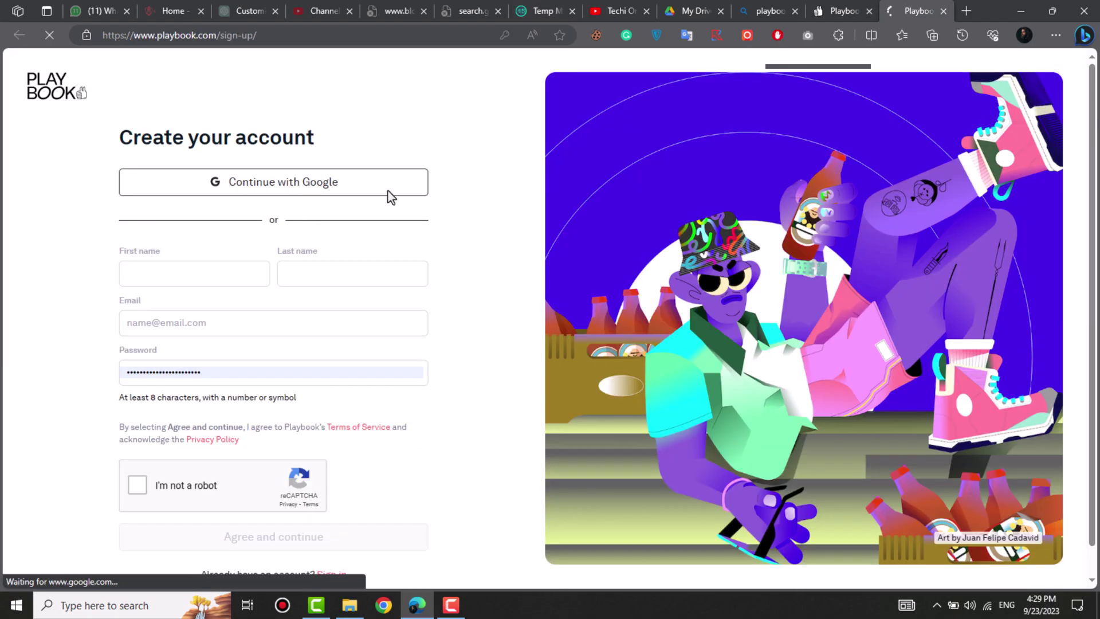
Step: Enter the first name, last name and pasted temporary email in the sign-up form
{"action": "left_click", "coordinate": [186, 275]}
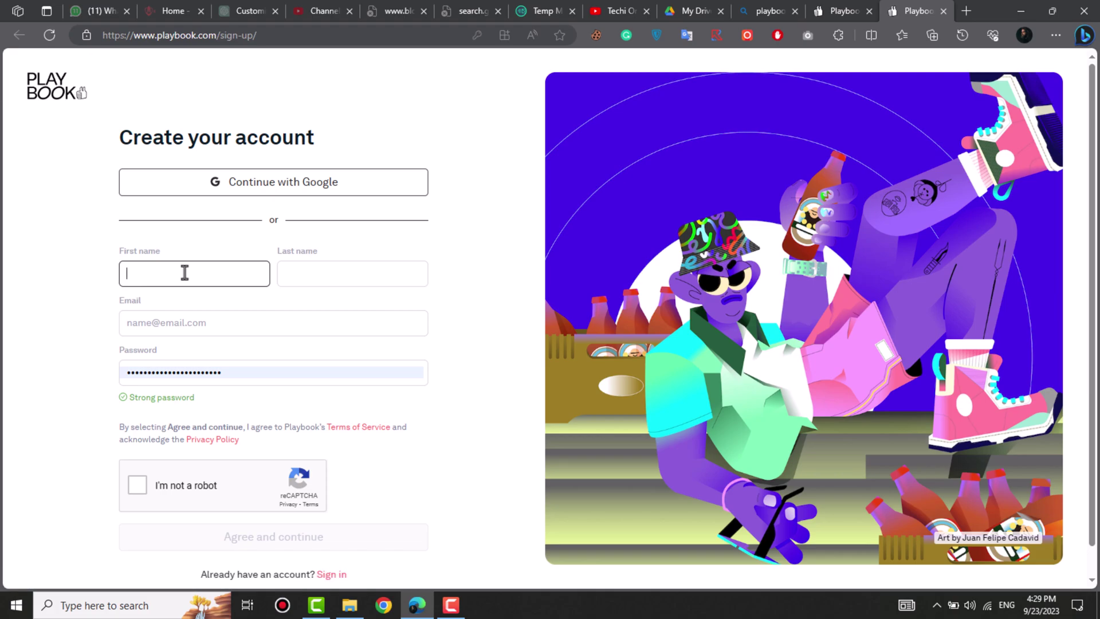
{"action": "type", "text": "ali"}
{"action": "left_click", "coordinate": [301, 268]}
{"action": "type", "text": "hu"}
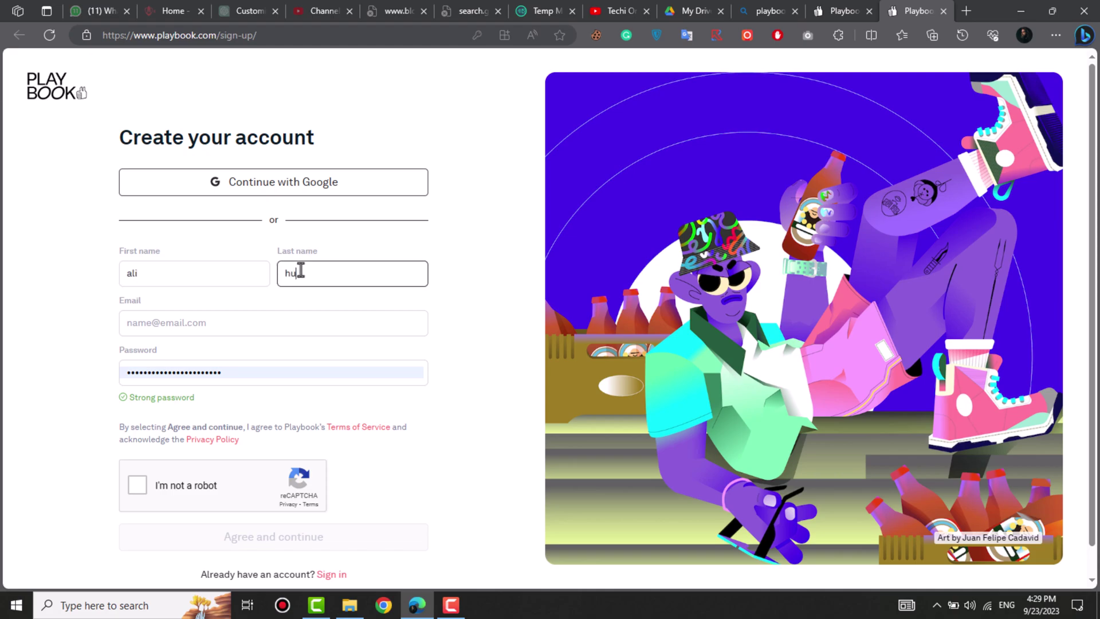
{"action": "type", "text": "ssan"}
{"action": "left_click", "coordinate": [259, 322]}
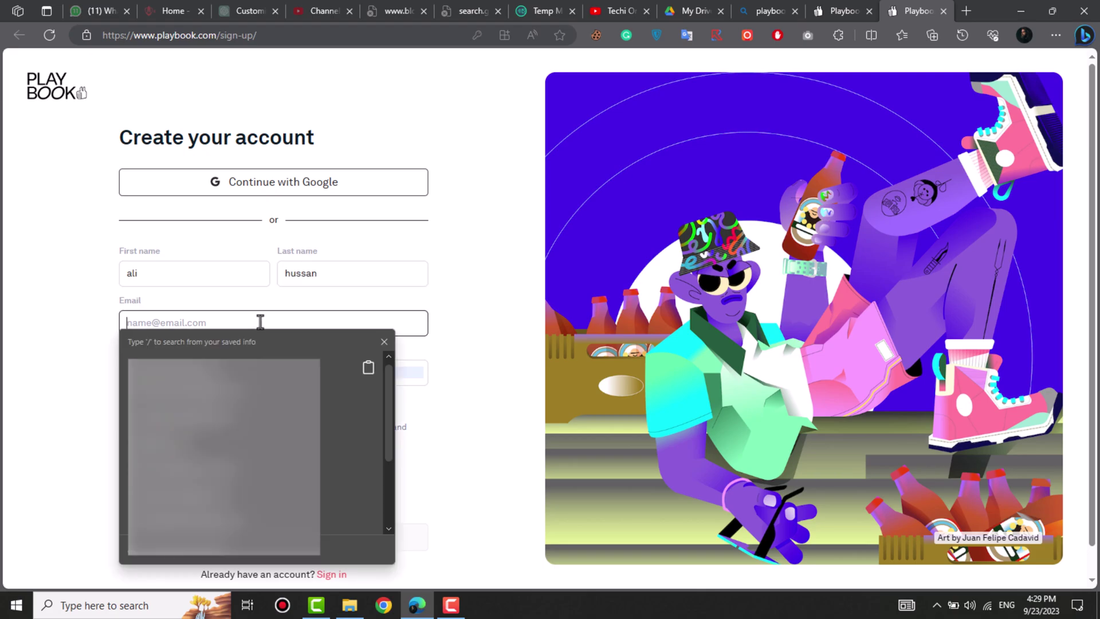
{"action": "key", "text": "ctrl+v"}
Step: Complete the I'm not a robot check and submit the sign-up form
{"action": "left_click", "coordinate": [84, 380]}
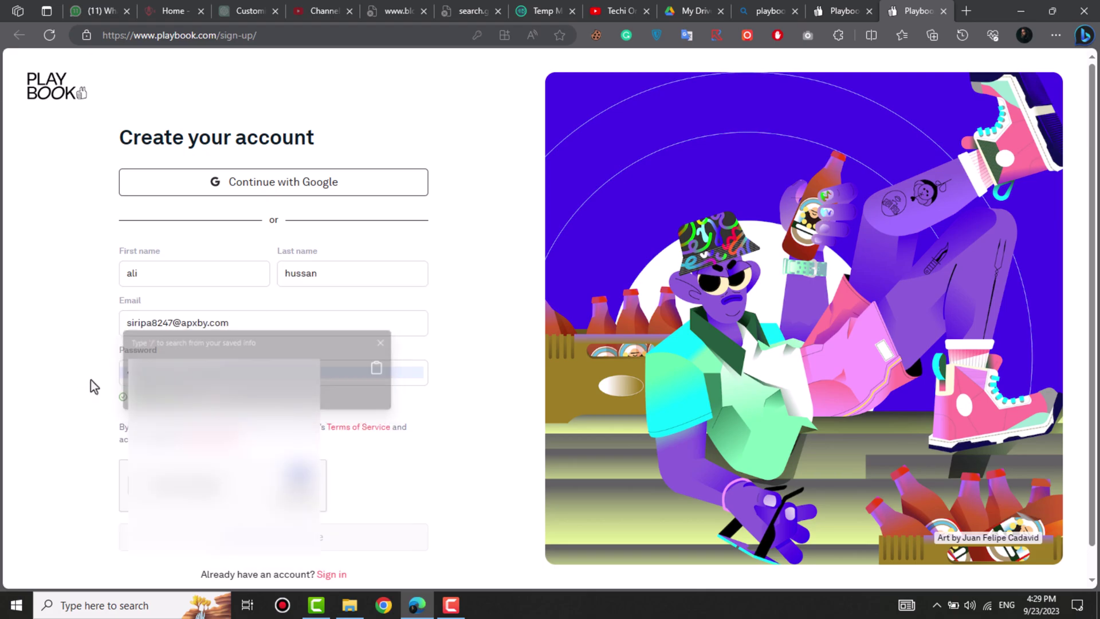
{"action": "left_click", "coordinate": [139, 485]}
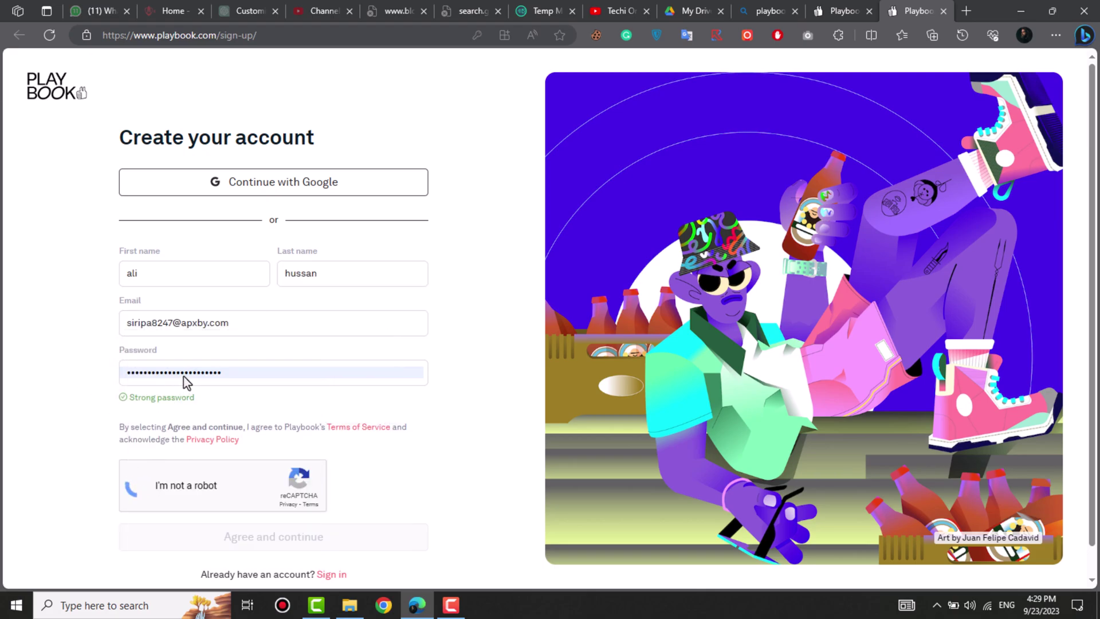
{"action": "scroll", "coordinate": [184, 376], "scroll_direction": "down", "scroll_amount": 1}
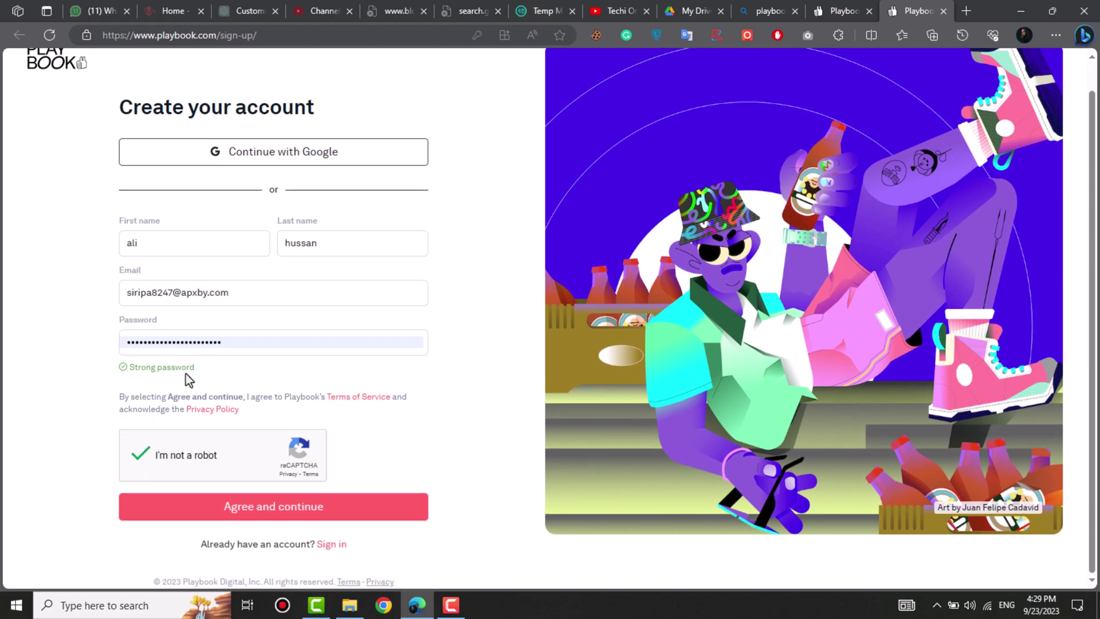
{"action": "left_click", "coordinate": [225, 509]}
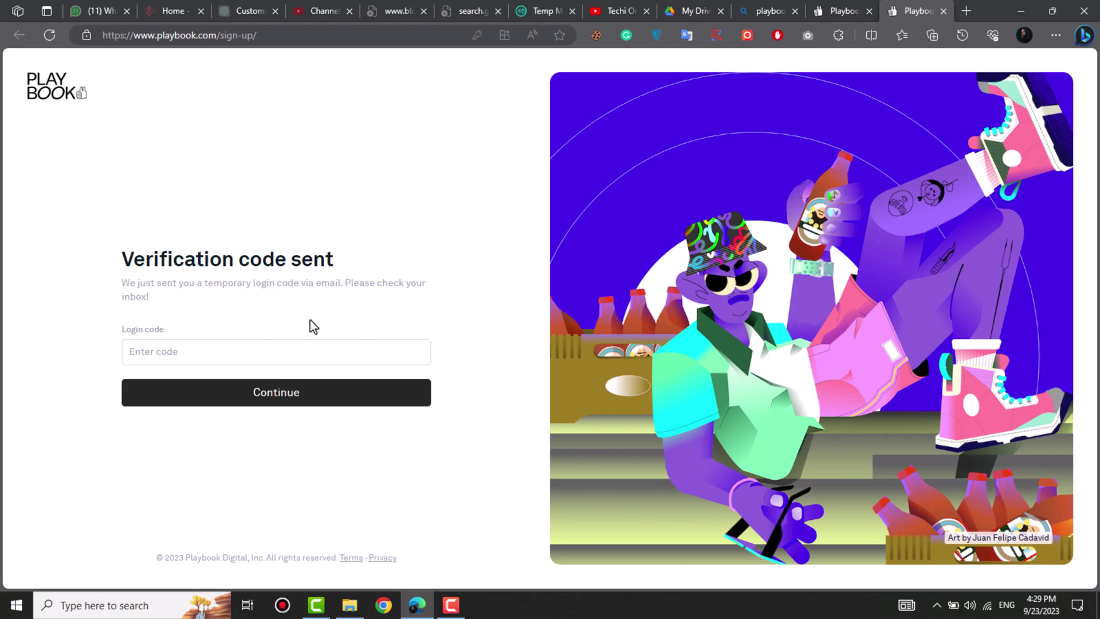
Step: Copy the code from the Playbook activation email into the Login code field
{"action": "left_click", "coordinate": [540, 12]}
{"action": "scroll", "coordinate": [337, 215], "scroll_direction": "down", "scroll_amount": 4}
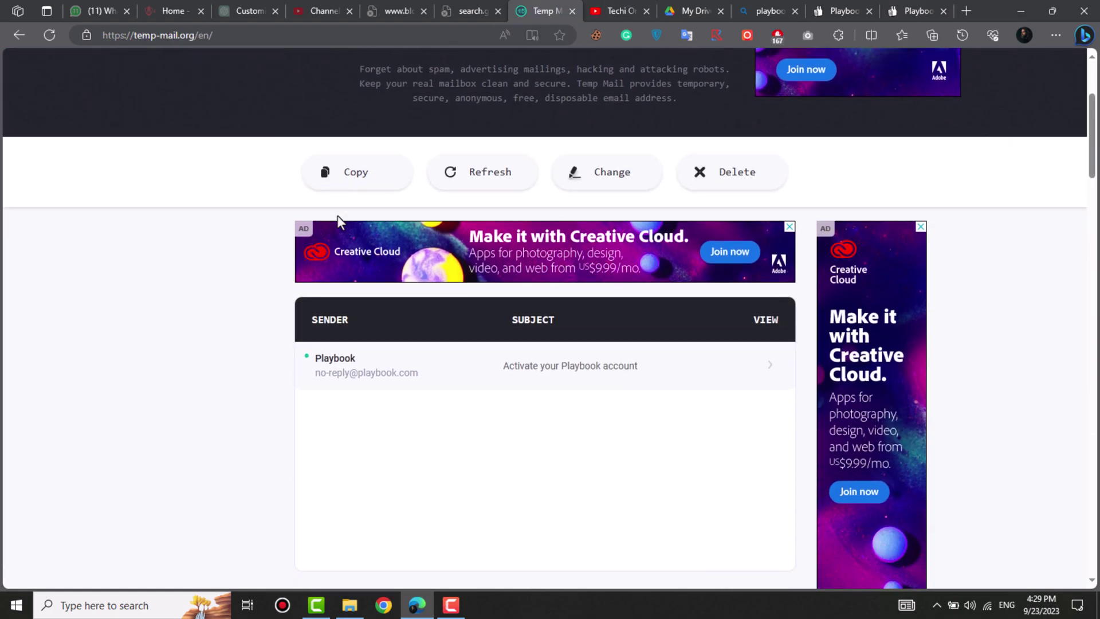
{"action": "left_click", "coordinate": [567, 338]}
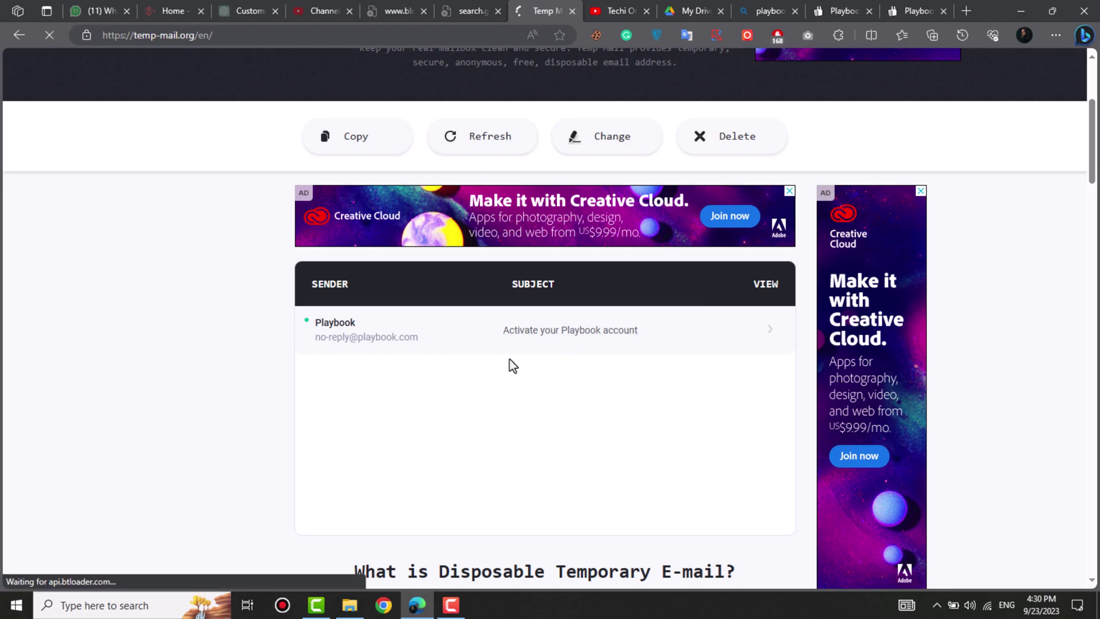
{"action": "scroll", "coordinate": [511, 365], "scroll_direction": "down", "scroll_amount": 8}
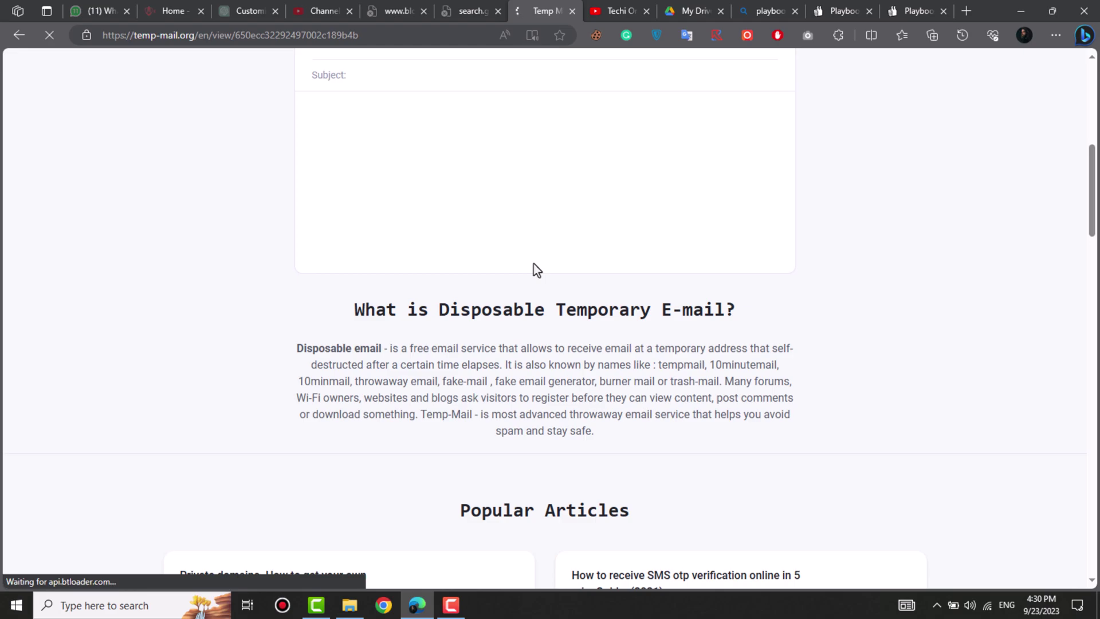
{"action": "double_click", "coordinate": [537, 274]}
{"action": "key", "text": "ctrl+c"}
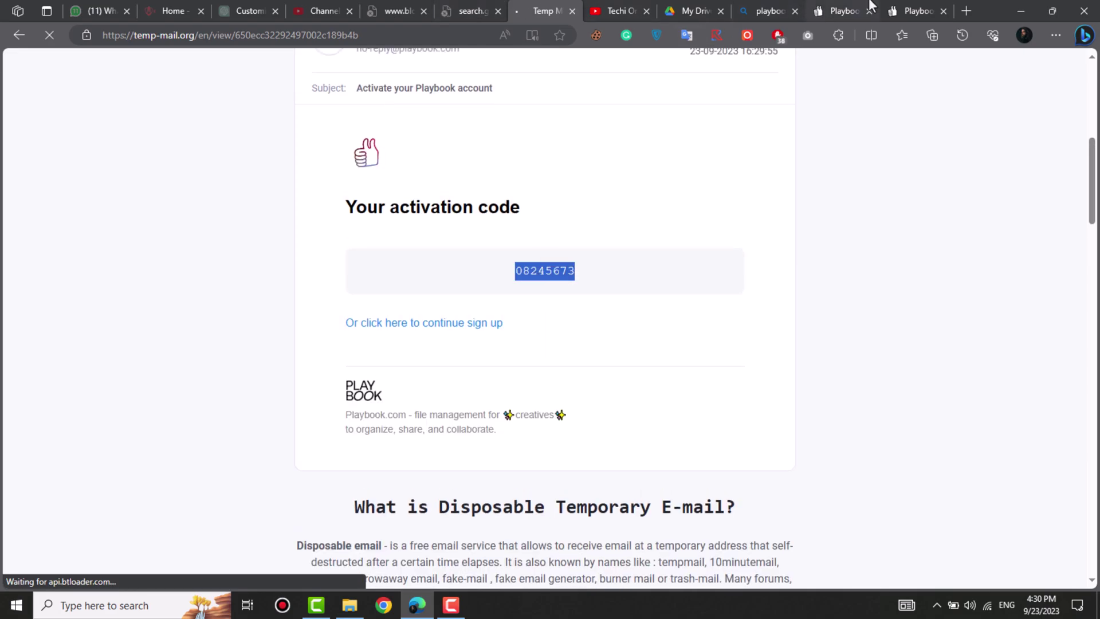
{"action": "left_click", "coordinate": [912, 10]}
{"action": "left_click", "coordinate": [228, 355]}
{"action": "key", "text": "ctrl+v"}
Step: Verify the login code, then pick the Free 100GB plan
{"action": "left_click", "coordinate": [281, 402]}
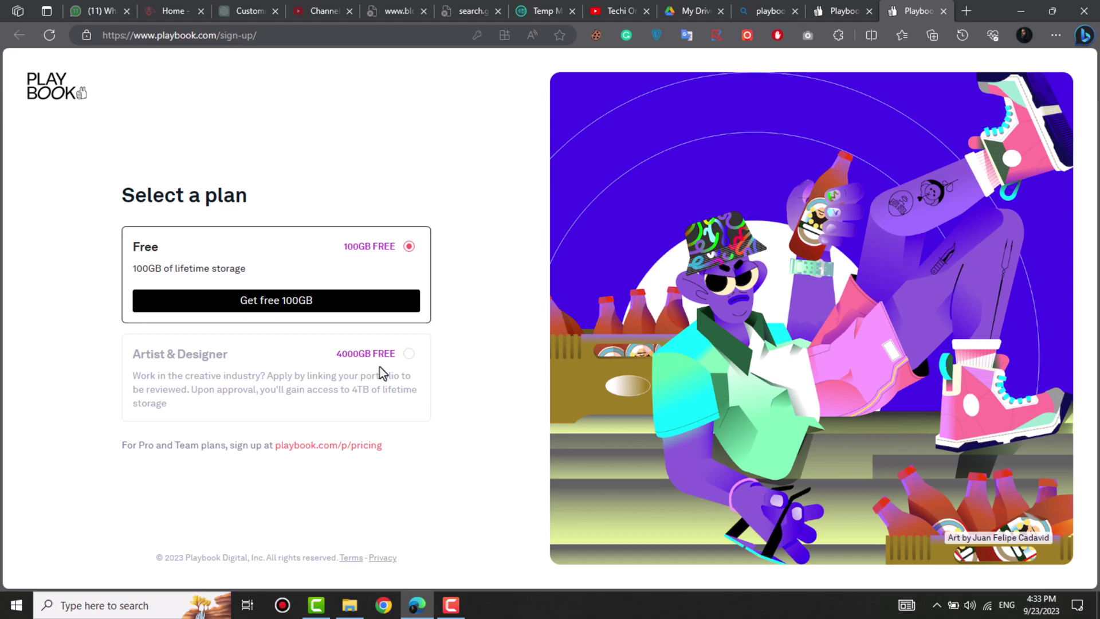
{"action": "left_click", "coordinate": [285, 304]}
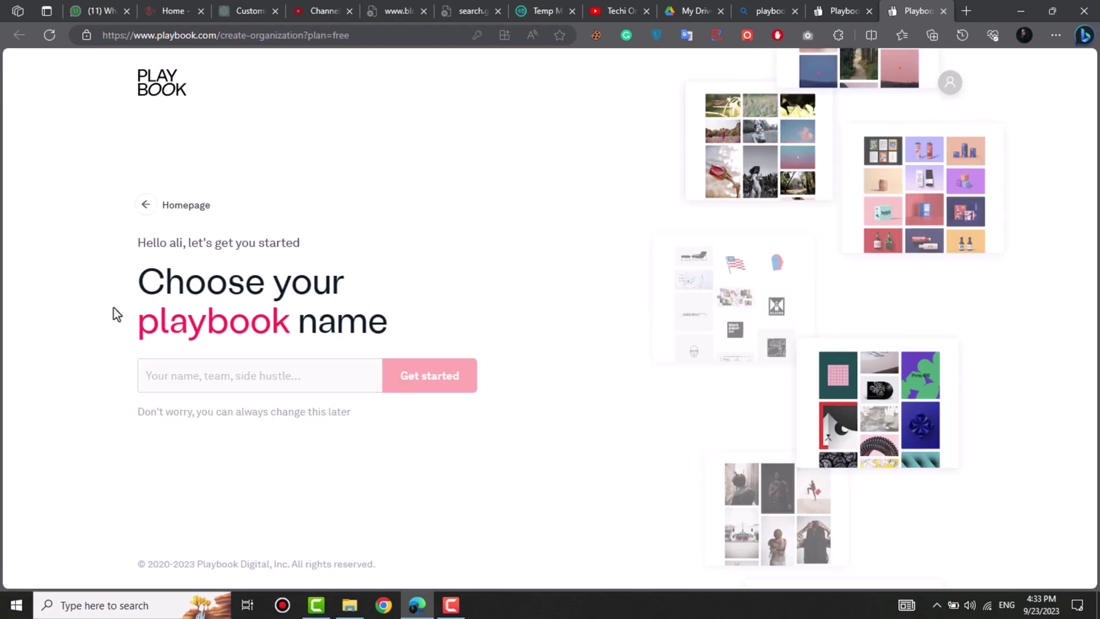
Step: Name the playbook 'Anonymous1122' and confirm with Get started
{"action": "left_click", "coordinate": [195, 376]}
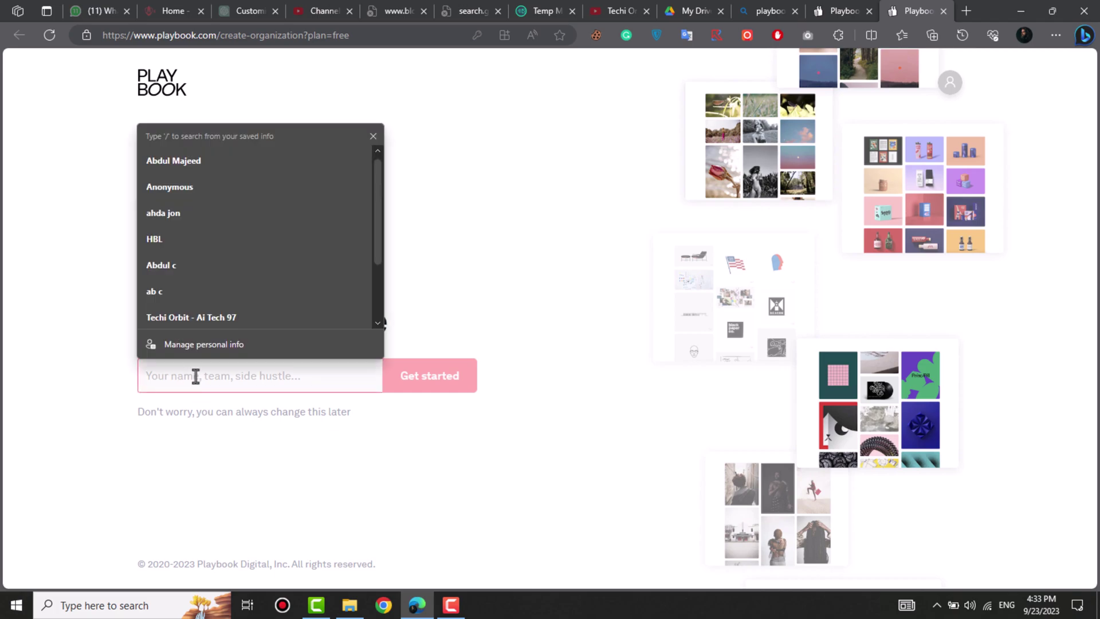
{"action": "type", "text": "anonymous"}
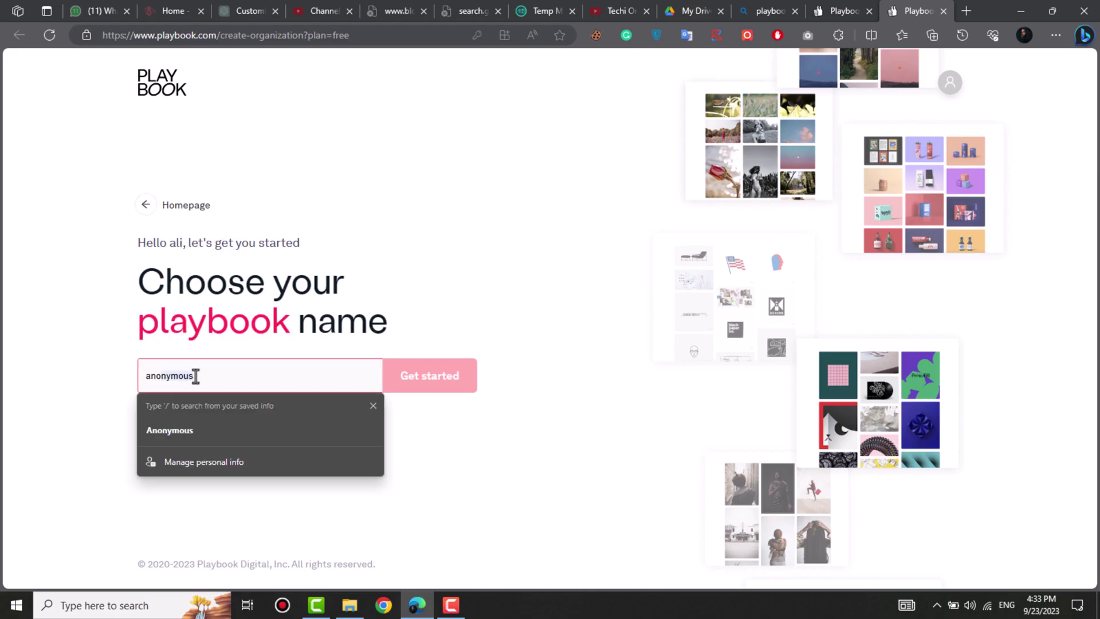
{"action": "key", "text": "Down"}
{"action": "key", "text": "Return"}
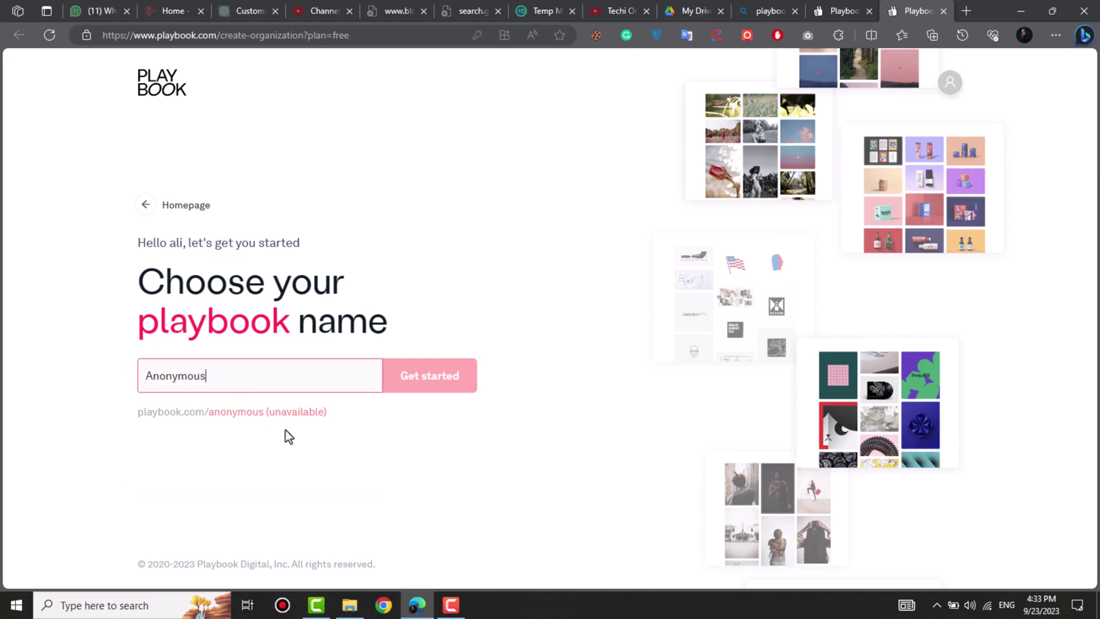
{"action": "type", "text": "1122"}
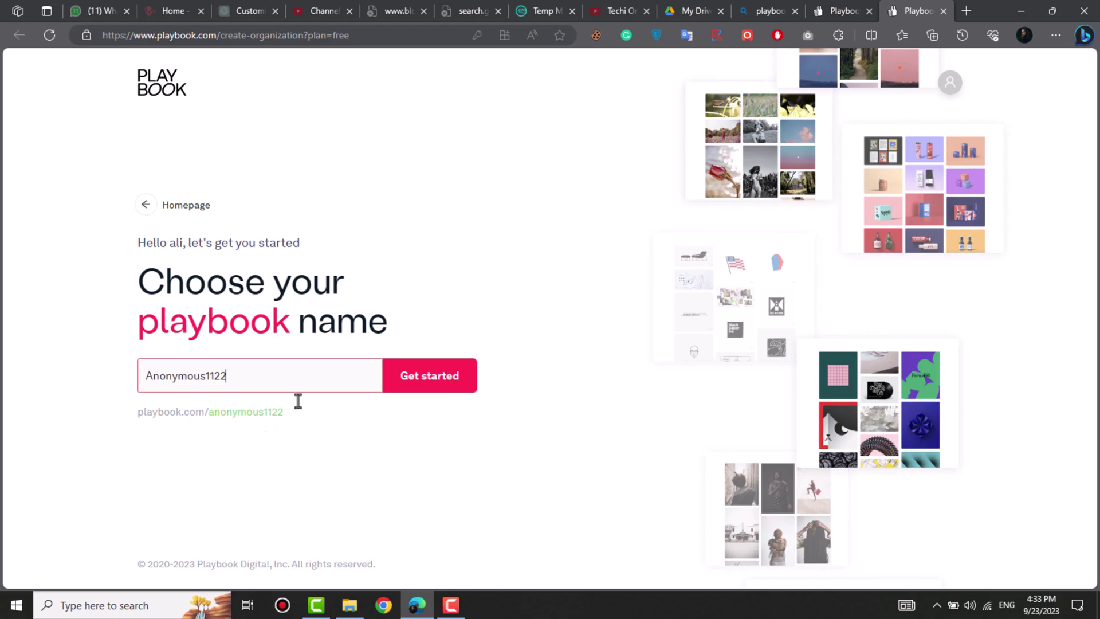
{"action": "left_click", "coordinate": [425, 382]}
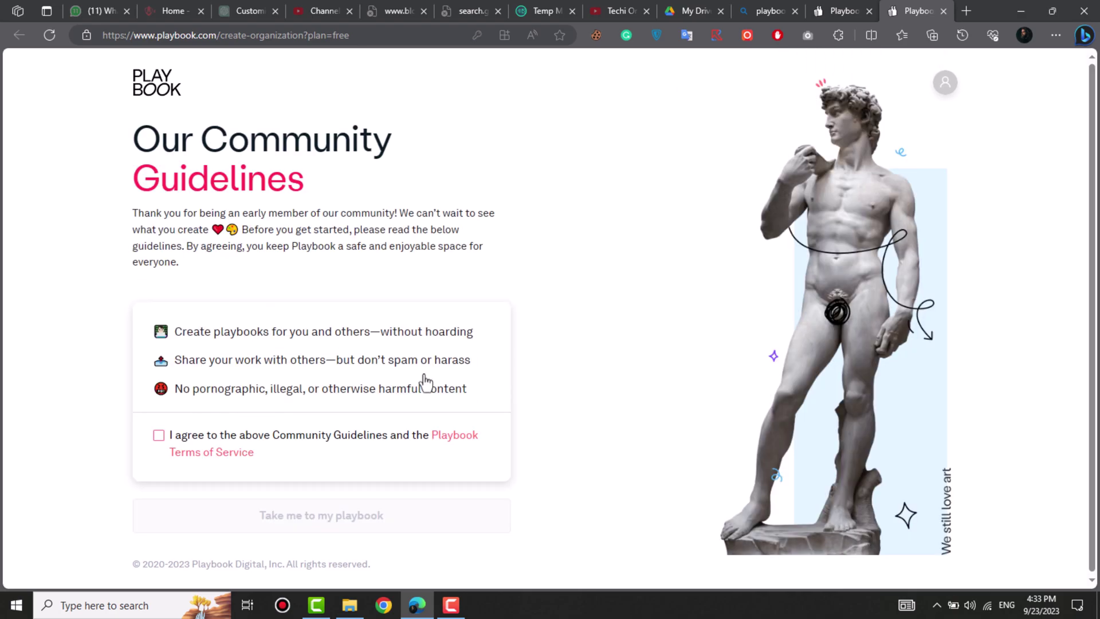
Step: Agree to the Community Guidelines and continue into the Anonymous1122 playbook
{"action": "left_click", "coordinate": [157, 437]}
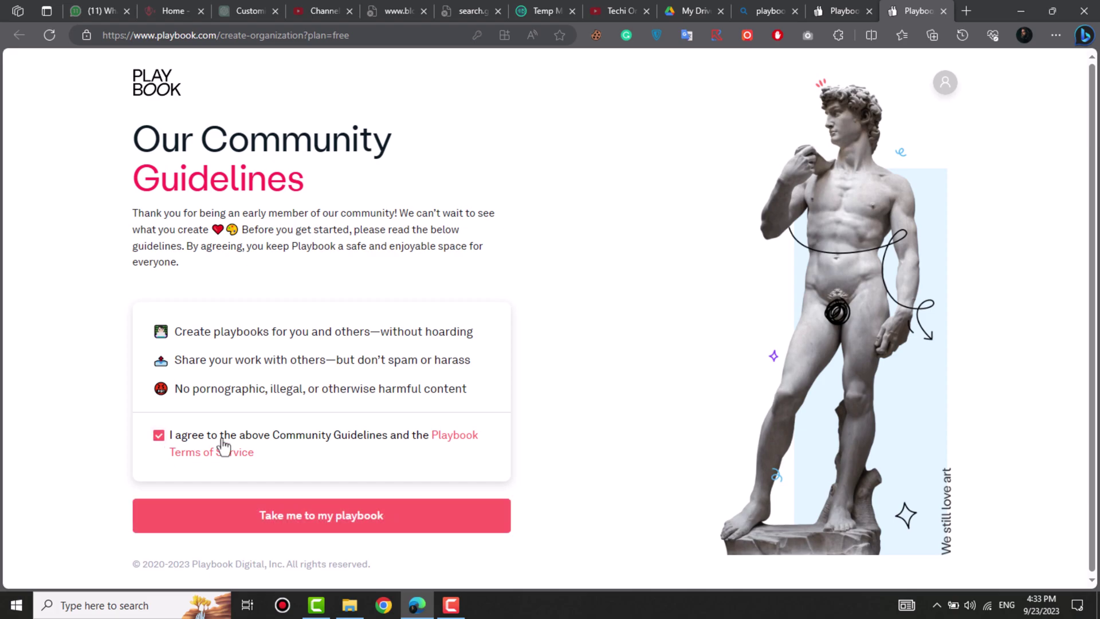
{"action": "left_click", "coordinate": [336, 528]}
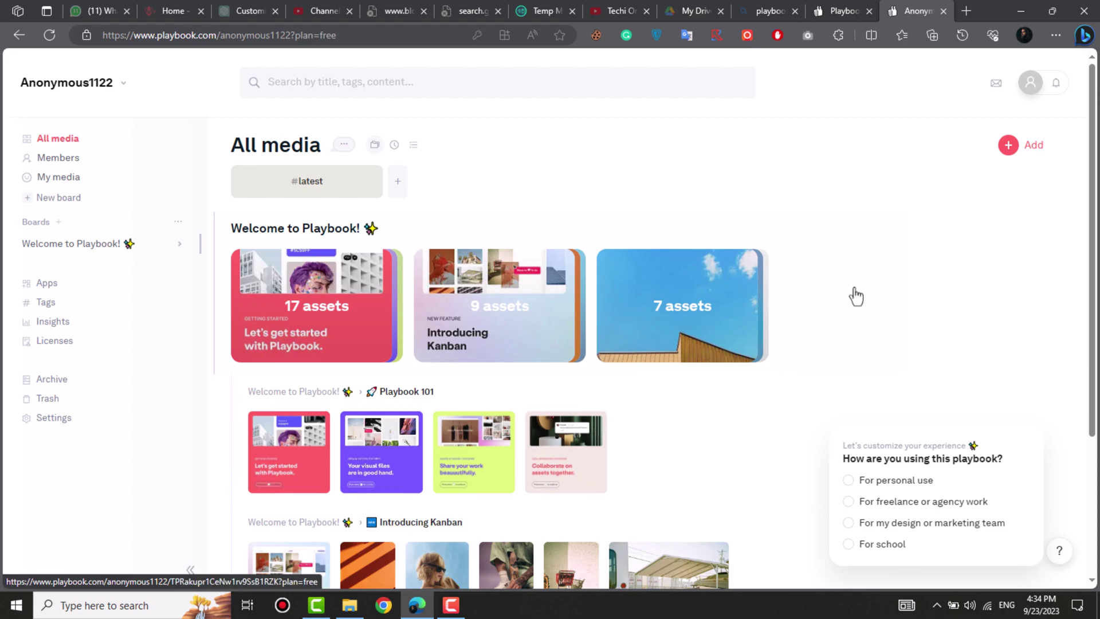
Step: Open Account settings from the avatar menu to view the Free plan storage
{"action": "left_click", "coordinate": [1030, 90]}
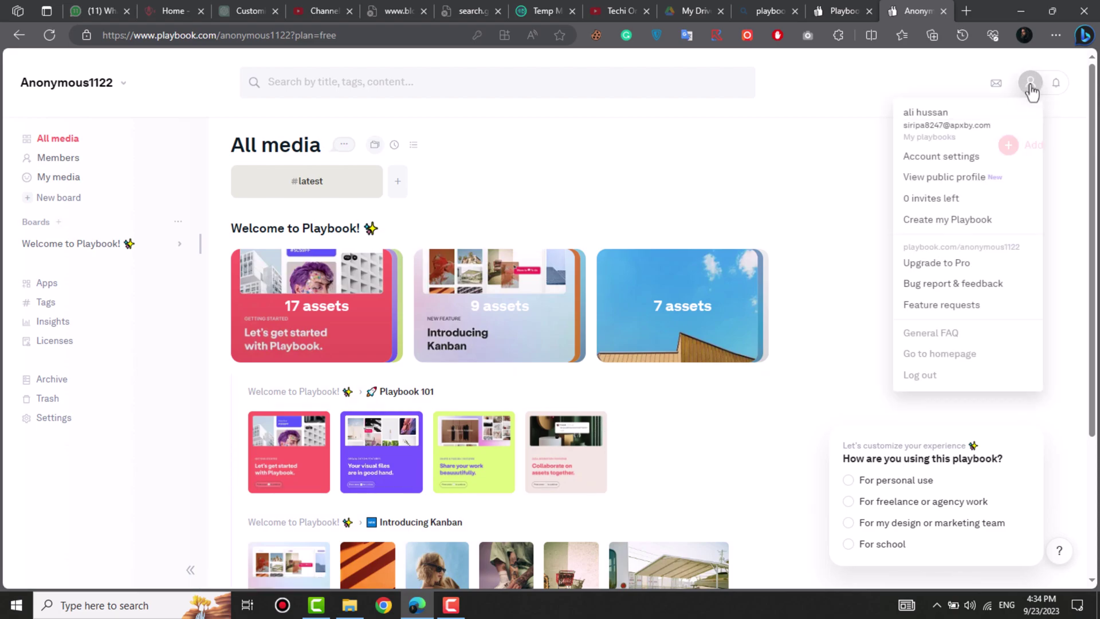
{"action": "left_click", "coordinate": [942, 166]}
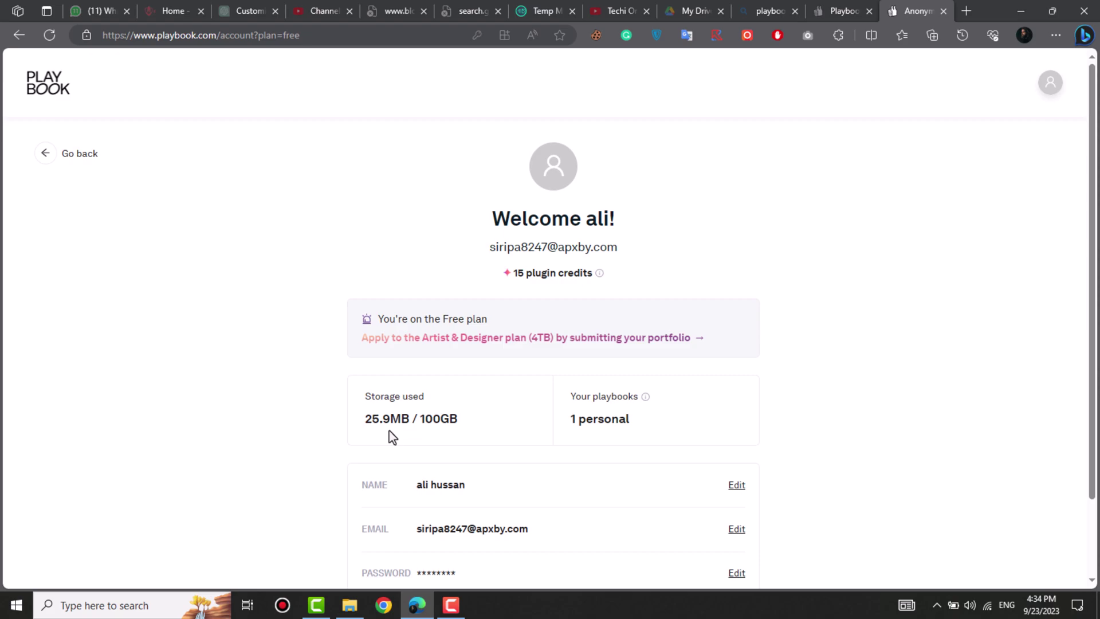
Step: Check the 25.9MB storage figure, then go back to All media
{"action": "left_click_drag", "start_coordinate": [458, 419], "coordinate": [364, 419]}
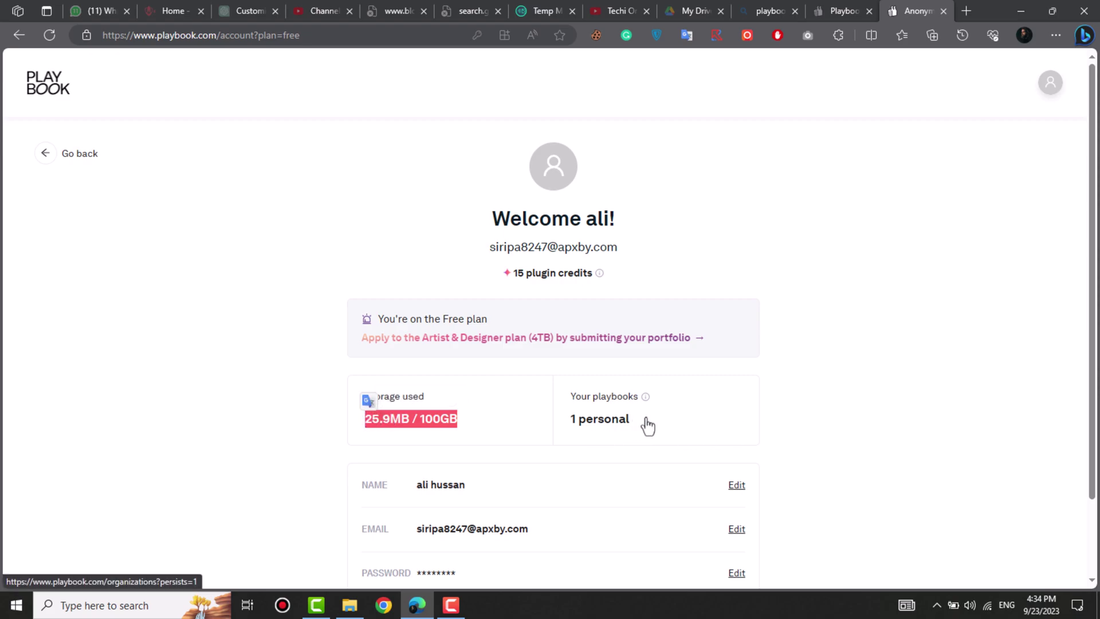
{"action": "scroll", "coordinate": [644, 424], "scroll_direction": "down", "scroll_amount": 1}
{"action": "scroll", "coordinate": [641, 496], "scroll_direction": "up", "scroll_amount": 1}
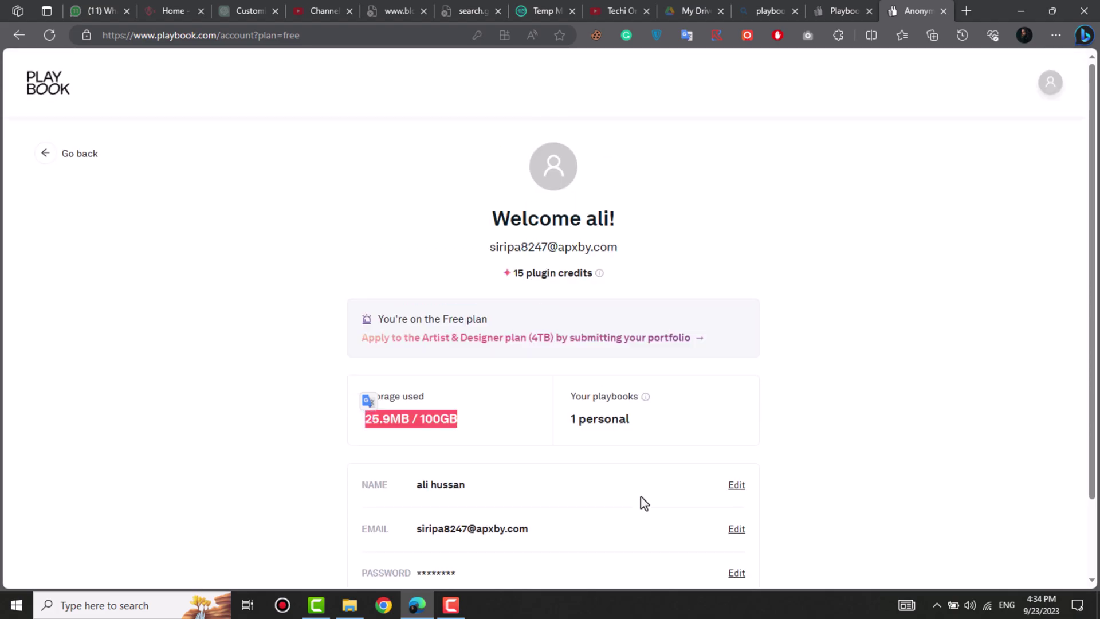
{"action": "left_click", "coordinate": [45, 153]}
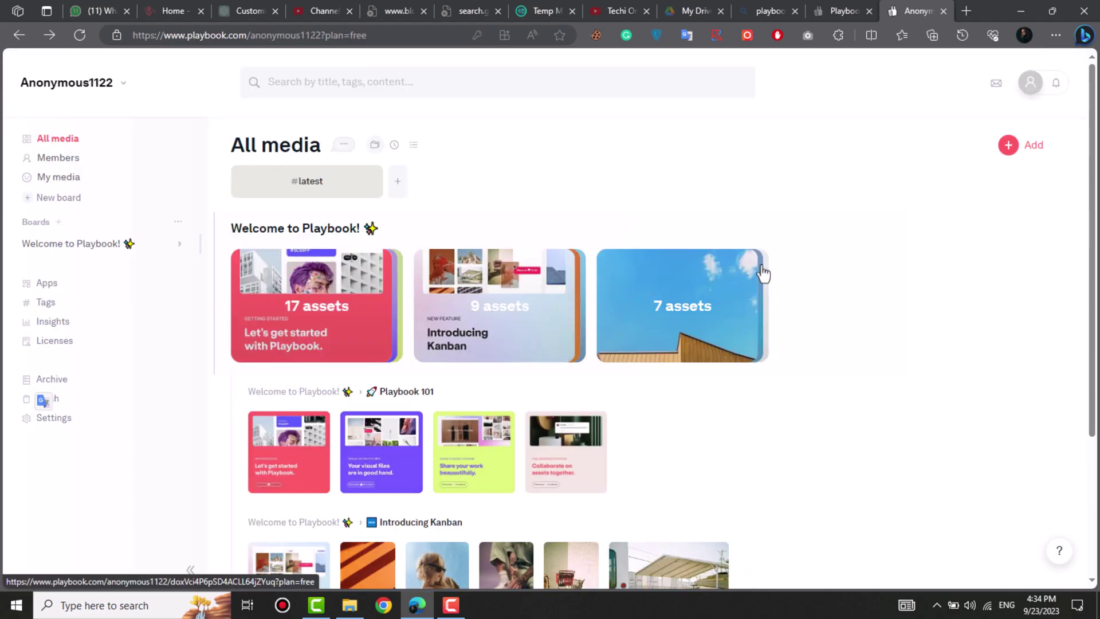
Step: Upload the generated_image file from the computer through Add > Upload
{"action": "left_click", "coordinate": [1008, 152]}
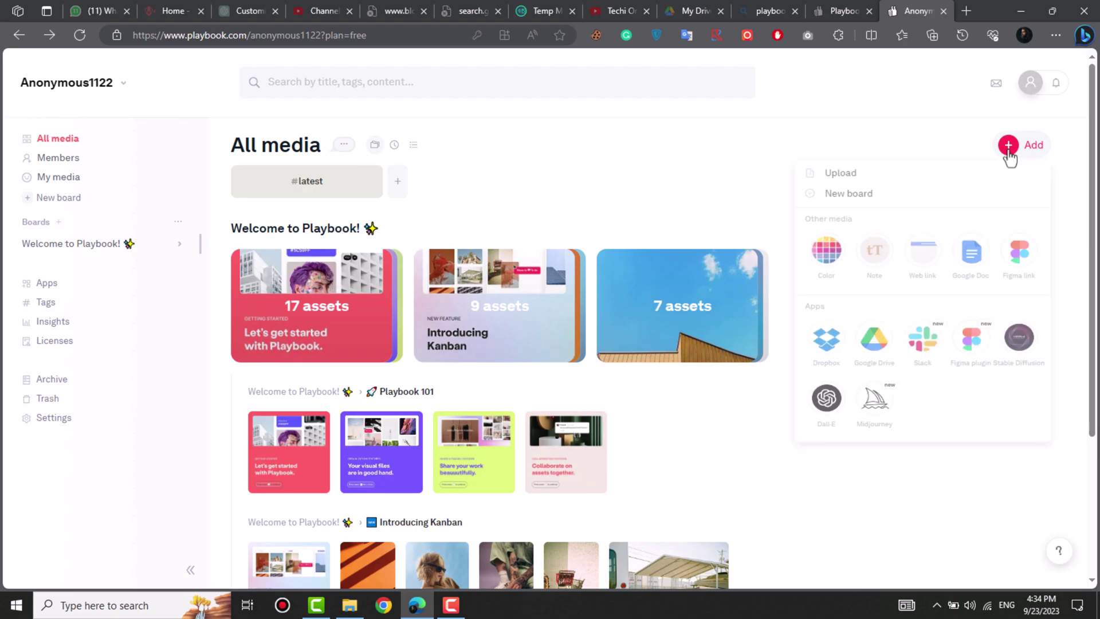
{"action": "left_click", "coordinate": [827, 182]}
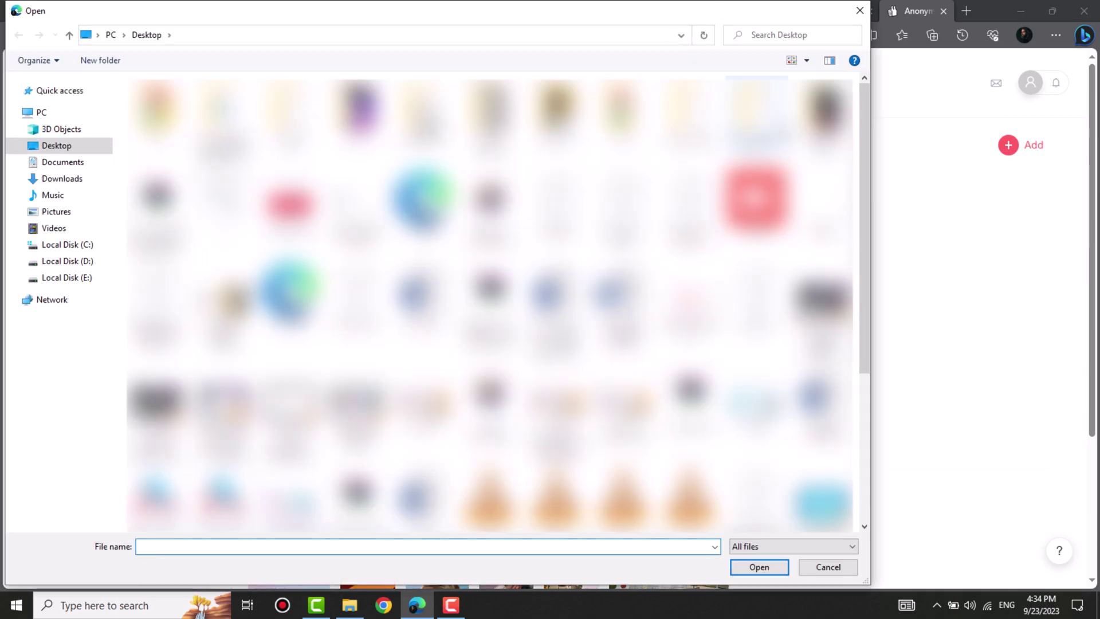
{"action": "left_click", "coordinate": [859, 11]}
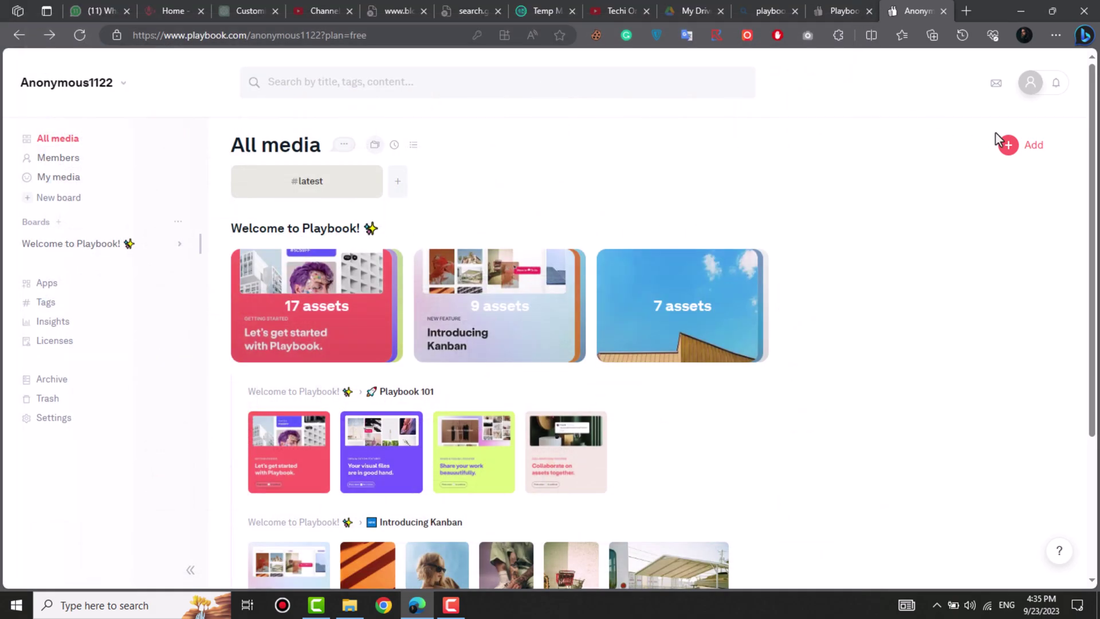
{"action": "left_click", "coordinate": [1011, 147]}
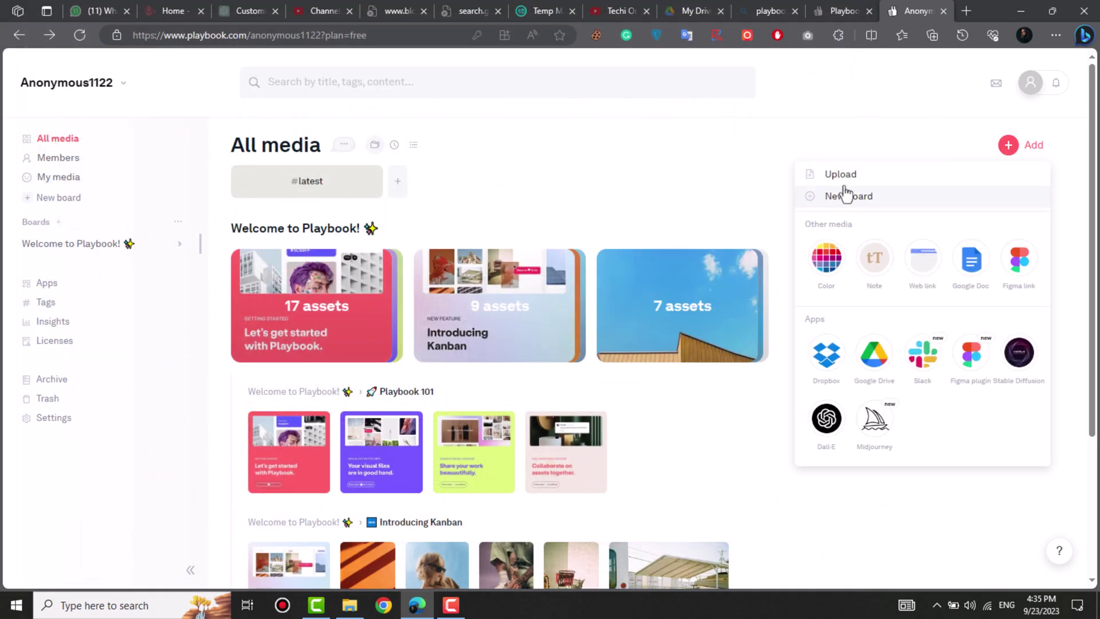
{"action": "left_click", "coordinate": [836, 195]}
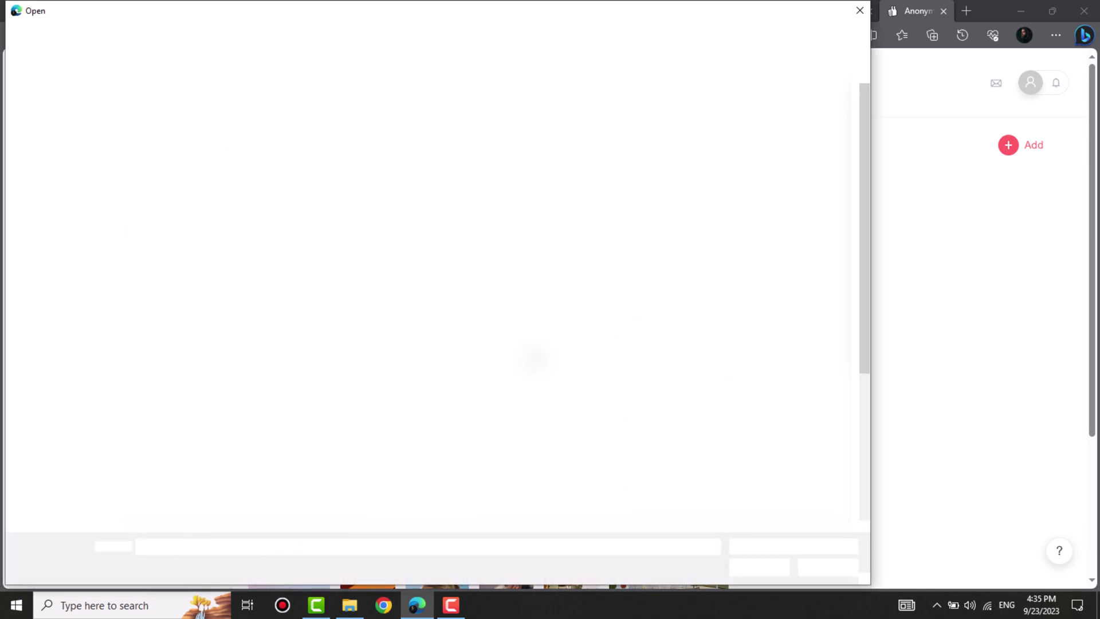
{"action": "left_click", "coordinate": [709, 318]}
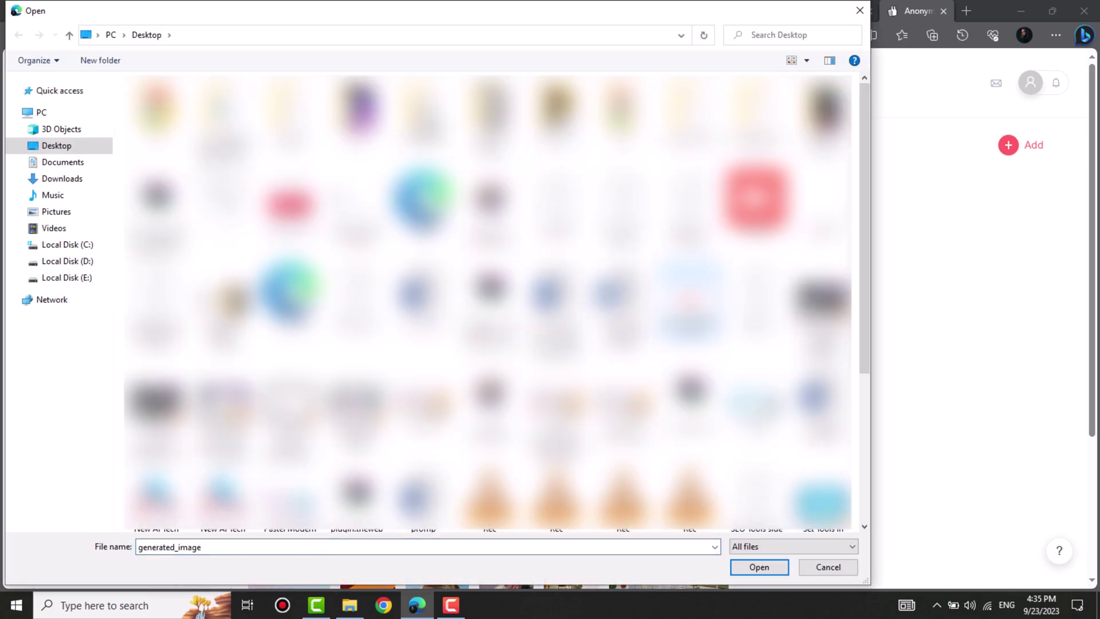
{"action": "left_click", "coordinate": [762, 568]}
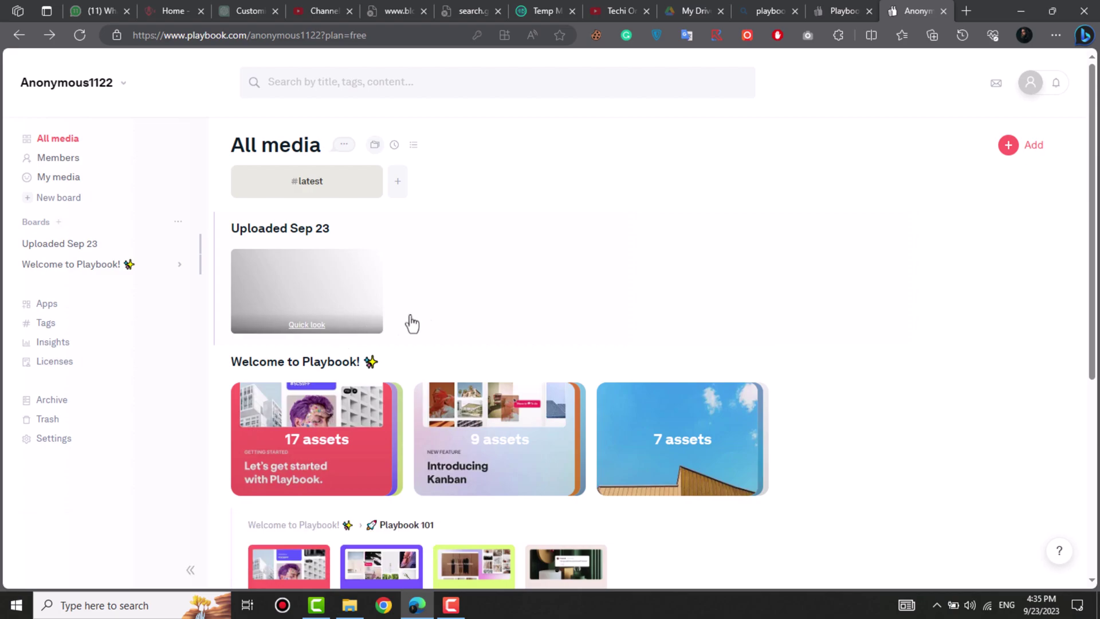
Step: Open the Uploaded Sep 23 board and view its Share panel before closing it
{"action": "right_click", "coordinate": [314, 303]}
{"action": "left_click", "coordinate": [624, 273]}
{"action": "left_click", "coordinate": [331, 276]}
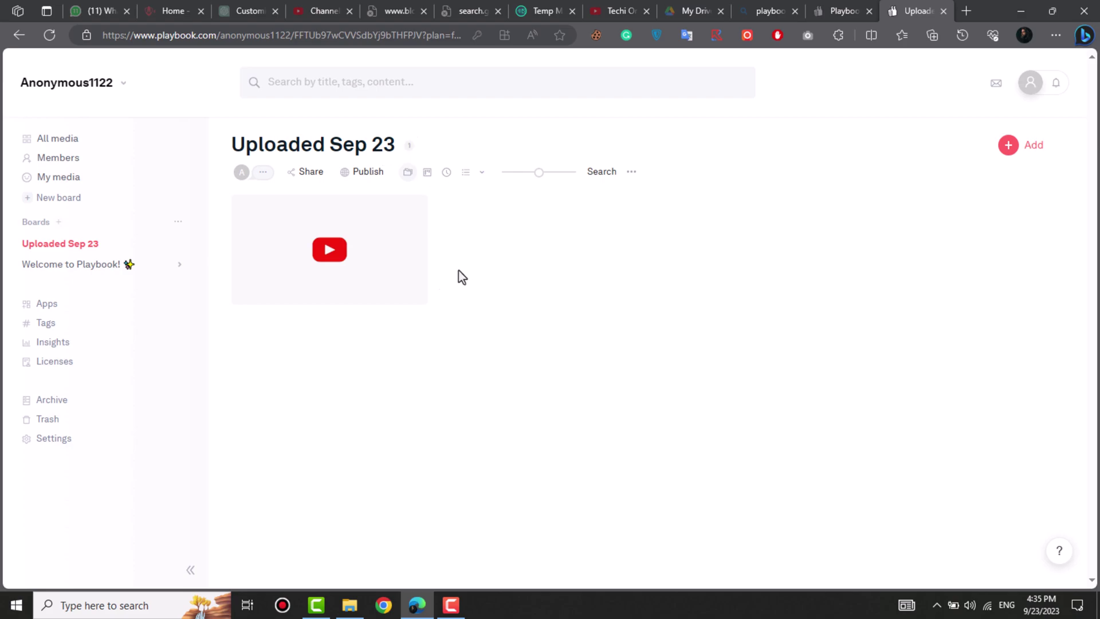
{"action": "left_click", "coordinate": [299, 182]}
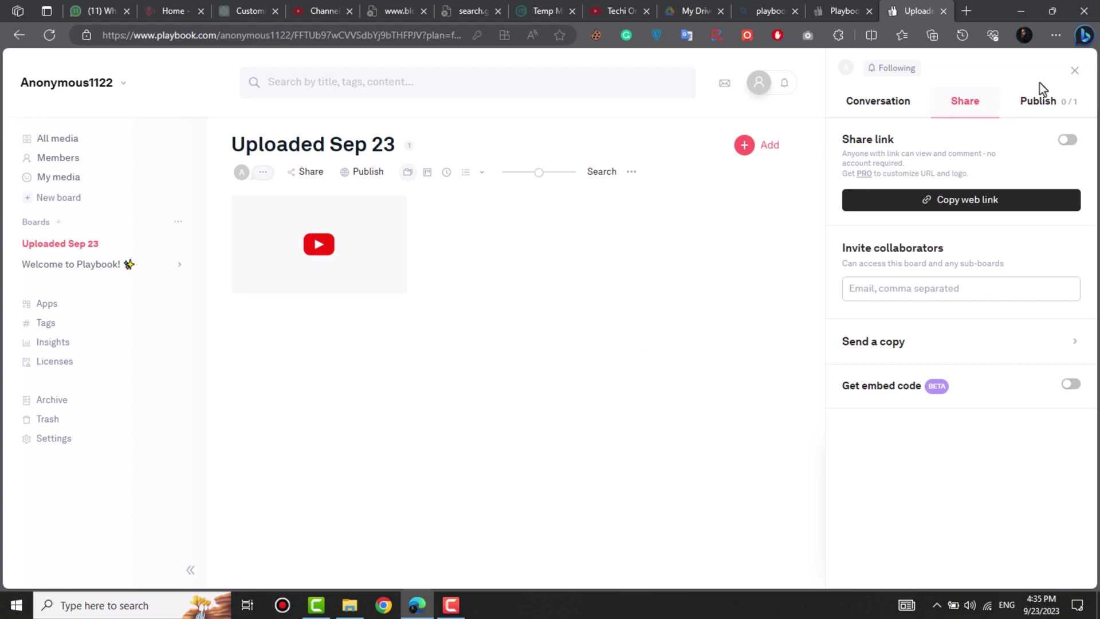
{"action": "left_click", "coordinate": [1074, 72]}
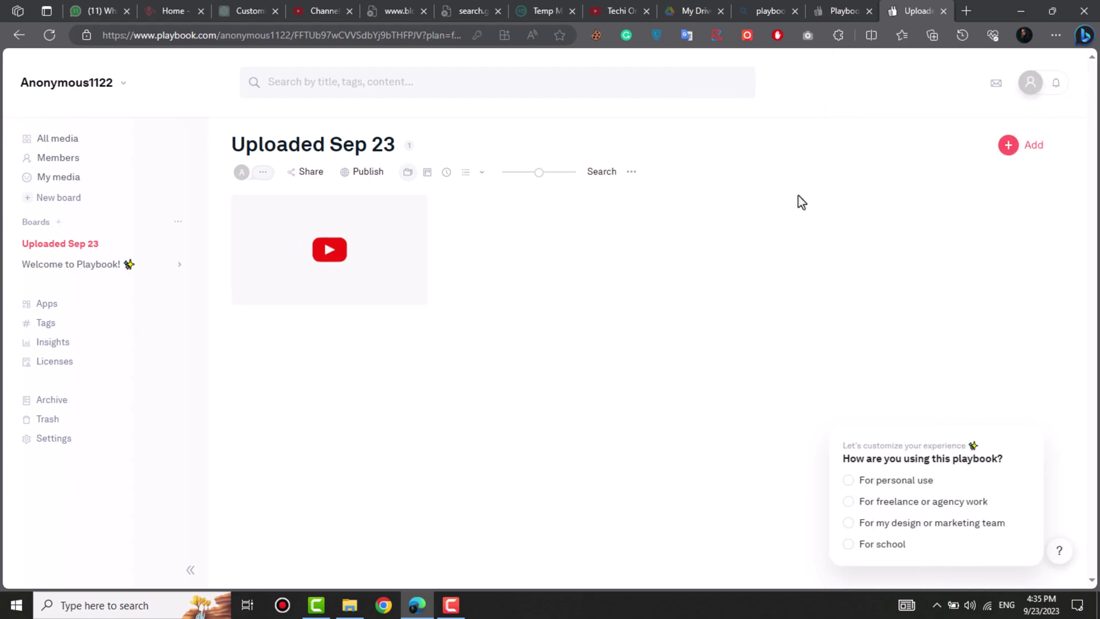
Step: Go to Account settings from the avatar menu
{"action": "left_click", "coordinate": [1031, 86]}
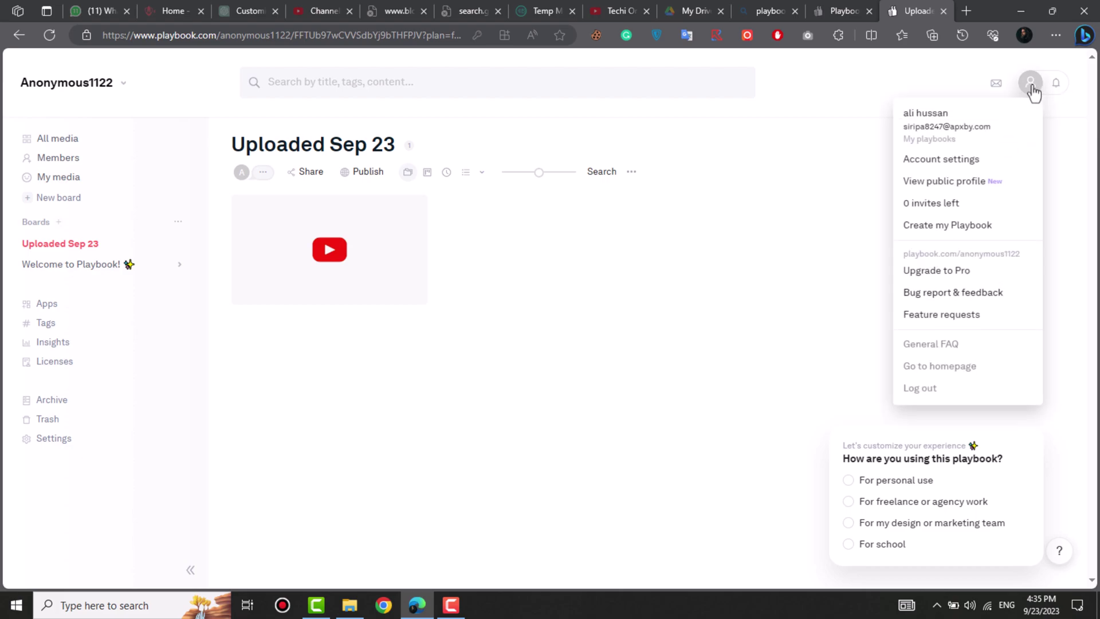
{"action": "left_click", "coordinate": [940, 171]}
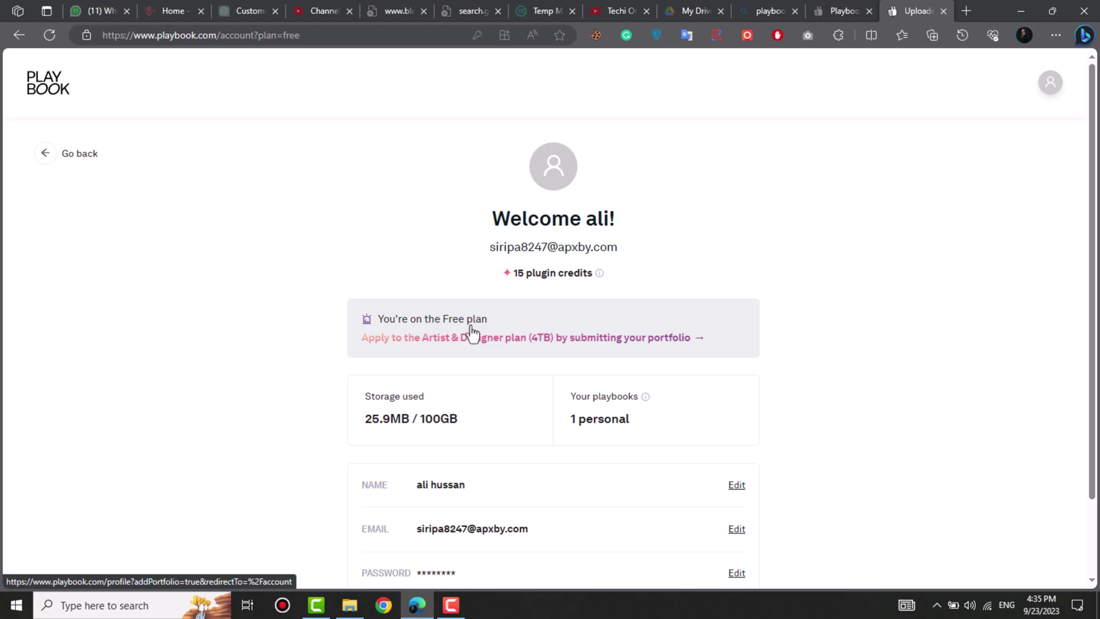
Step: Start the 4TB Artist & Designer plan application and set the profile title to 'designer'
{"action": "left_click", "coordinate": [508, 340]}
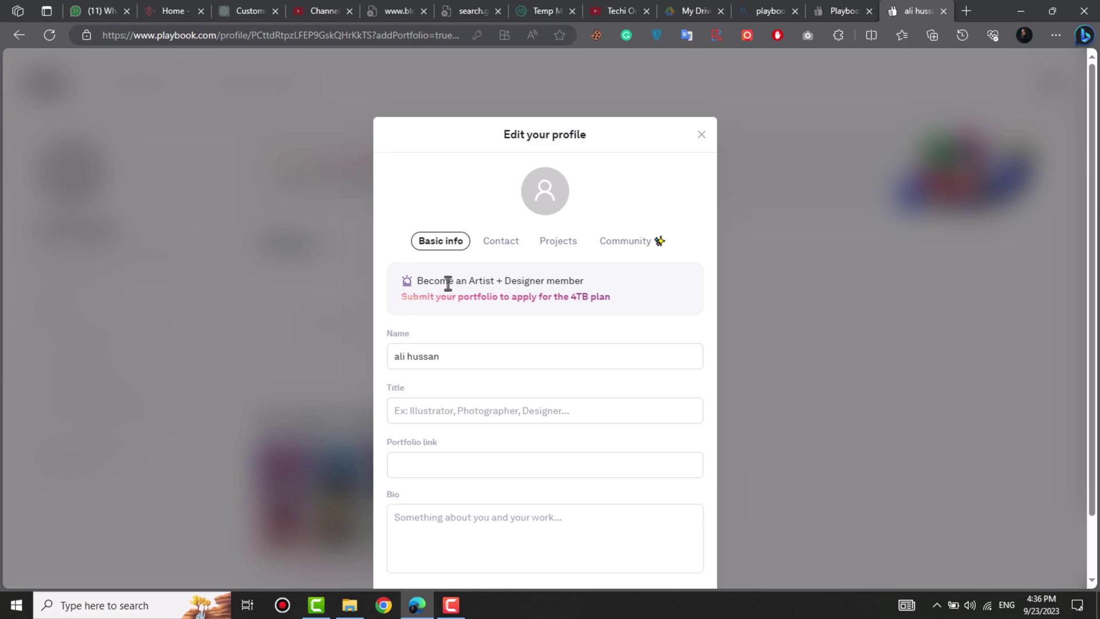
{"action": "scroll", "coordinate": [448, 283], "scroll_direction": "down", "scroll_amount": 2}
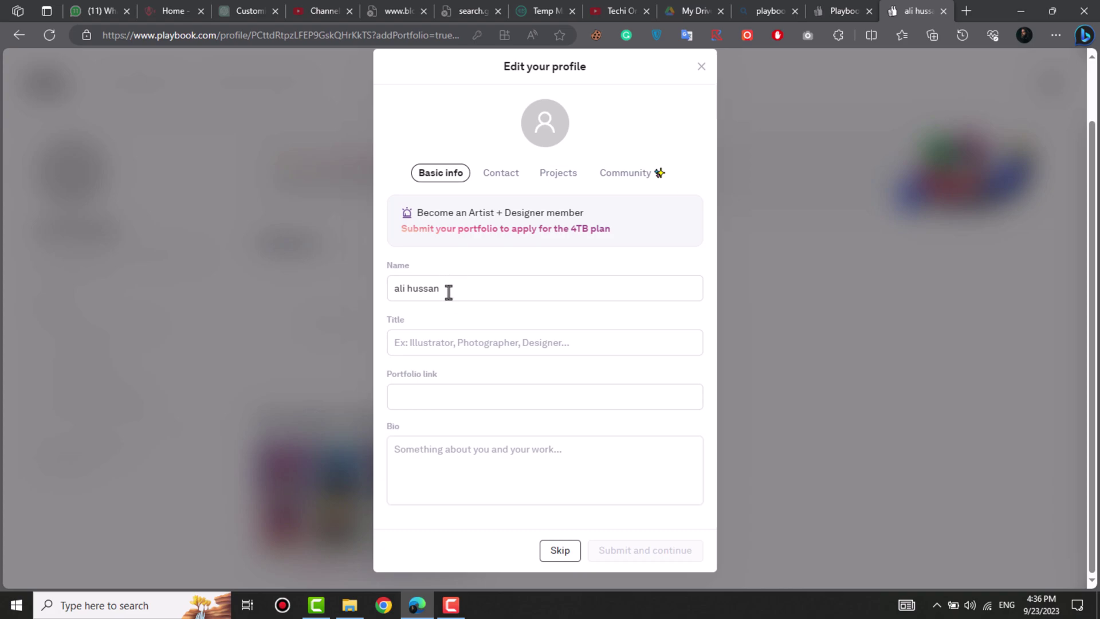
{"action": "left_click", "coordinate": [432, 344]}
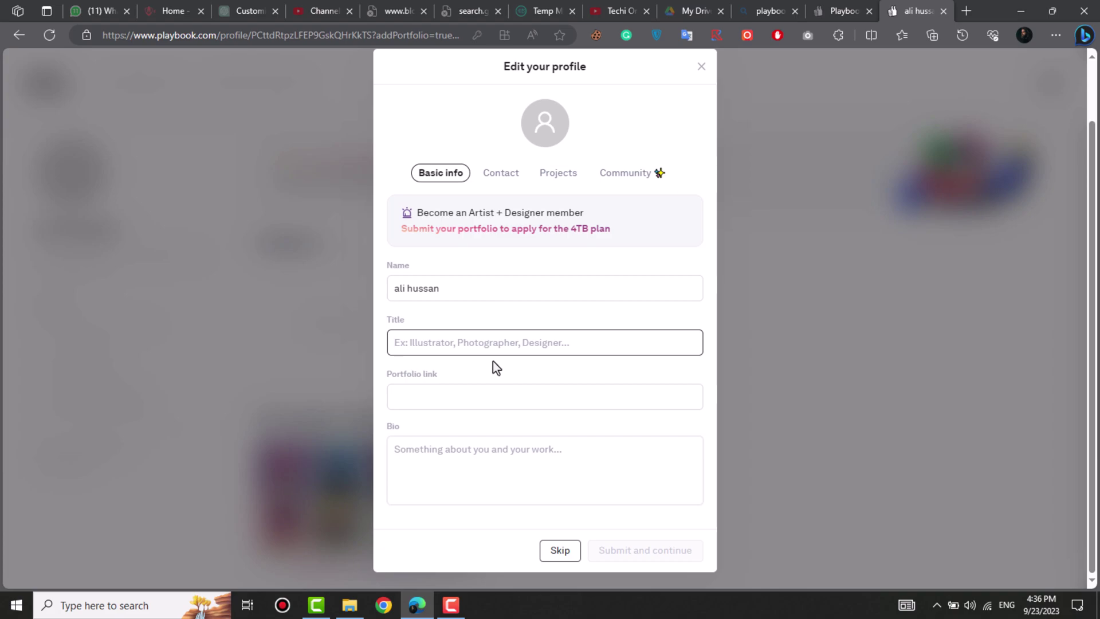
{"action": "type", "text": "des"}
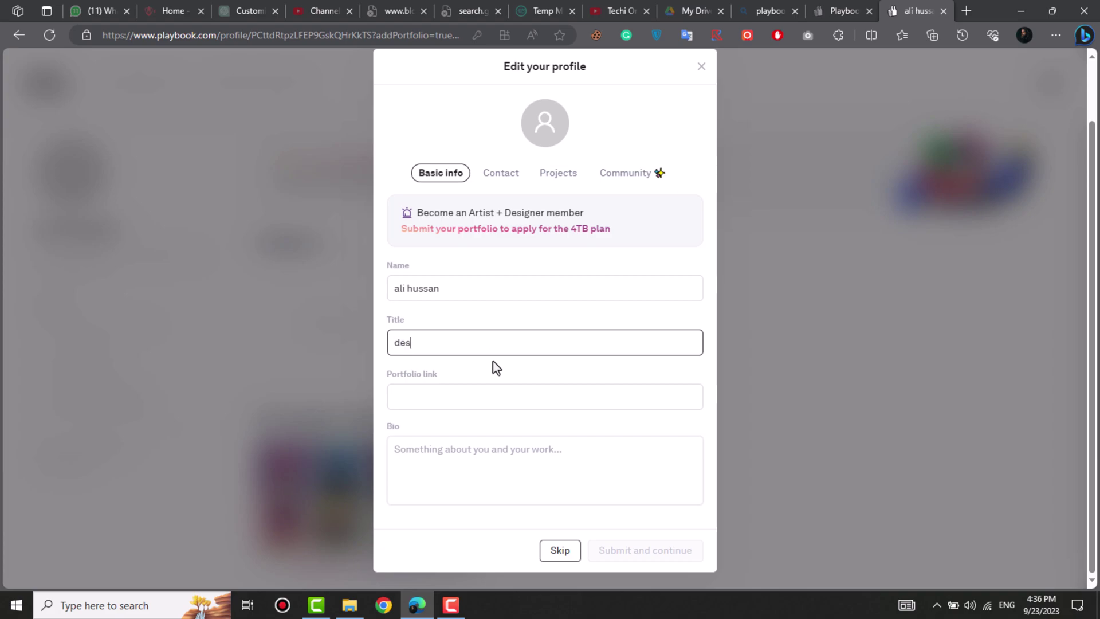
{"action": "type", "text": "igner"}
{"action": "left_click", "coordinate": [450, 401]}
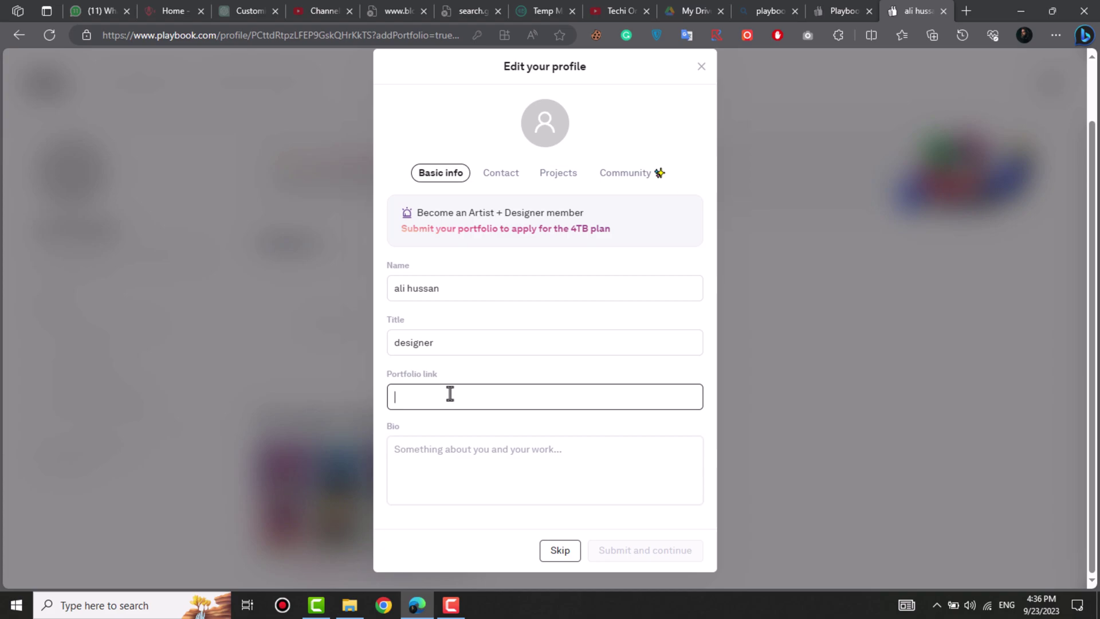
{"action": "type", "text": "www"}
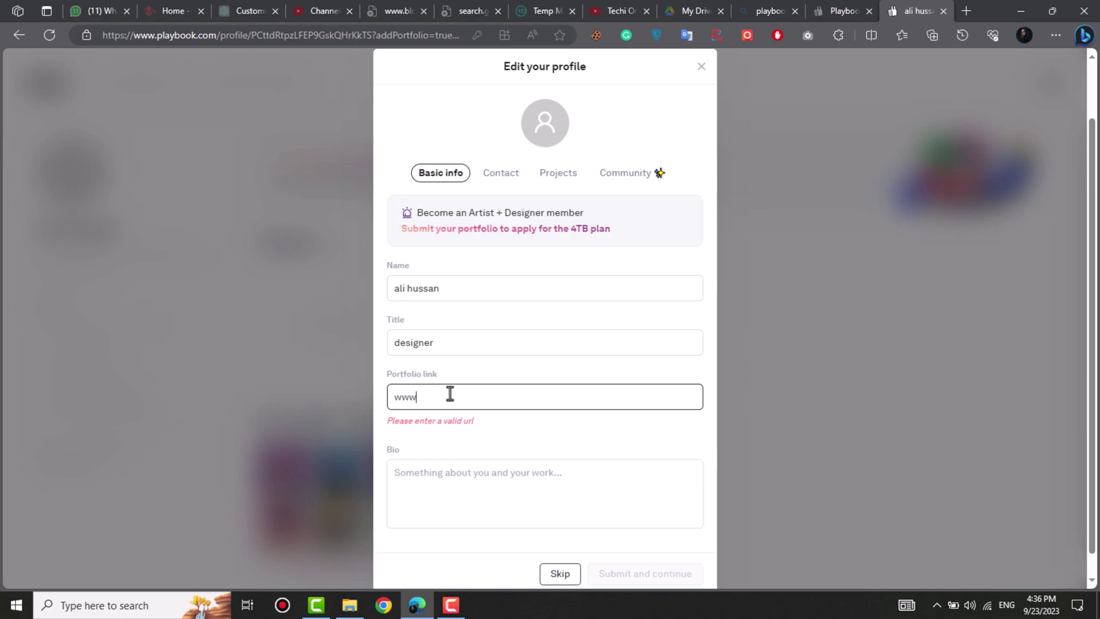
{"action": "type", "text": ".abc.com"}
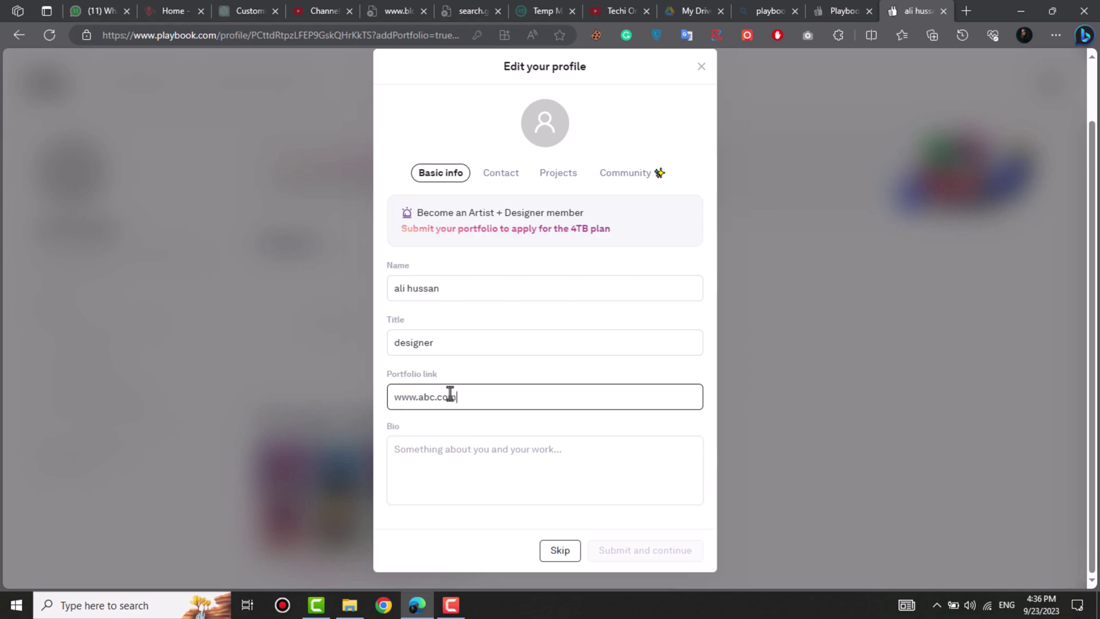
{"action": "left_click", "coordinate": [514, 429]}
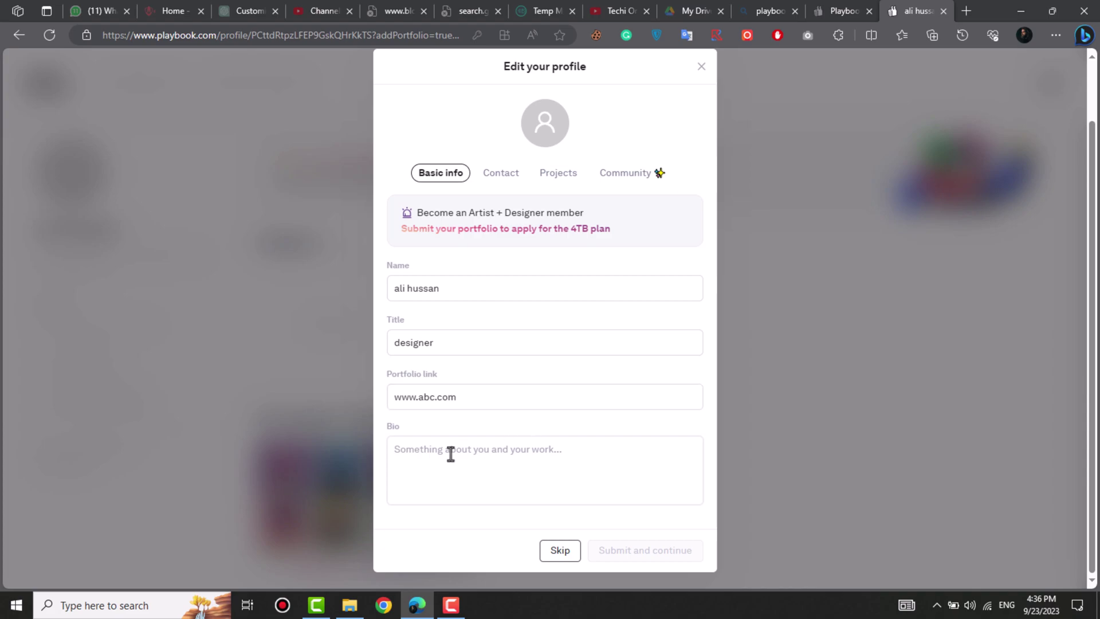
{"action": "left_click", "coordinate": [448, 455]}
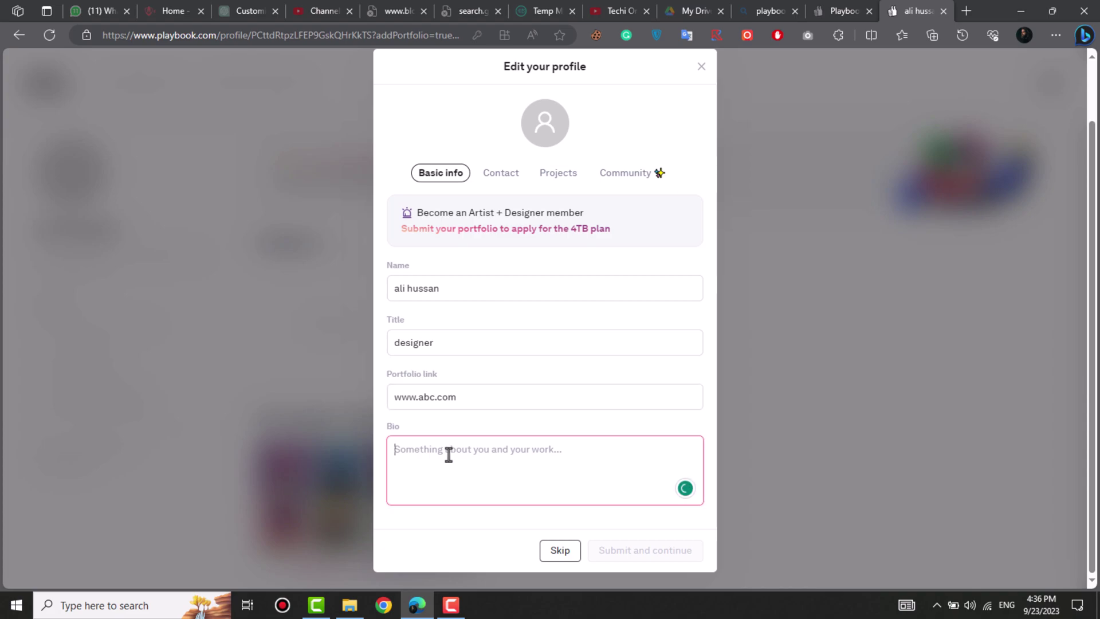
{"action": "type", "text": "bio"}
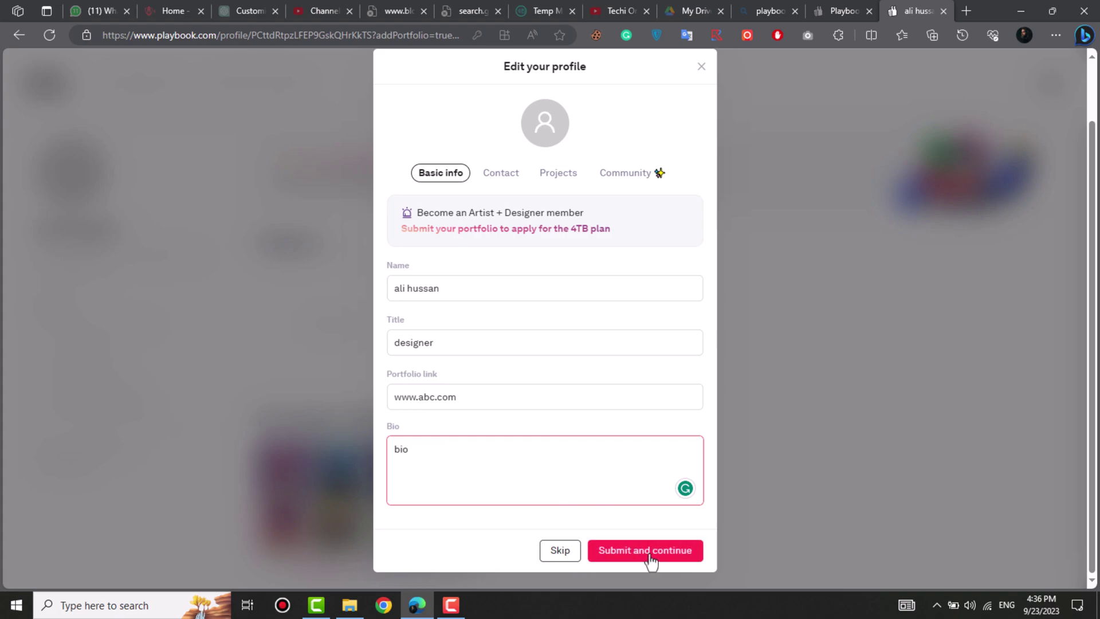
Step: Submit the basic profile info, check the +4000GB pending storage, and return to Edit your profile
{"action": "left_click", "coordinate": [612, 550]}
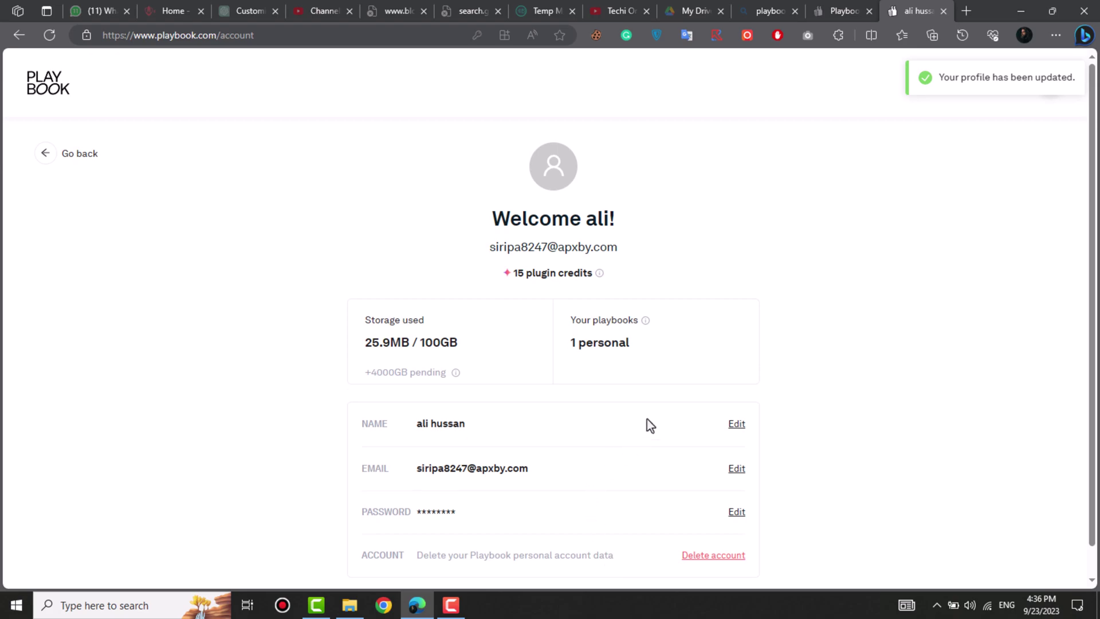
{"action": "scroll", "coordinate": [788, 303], "scroll_direction": "down", "scroll_amount": 1}
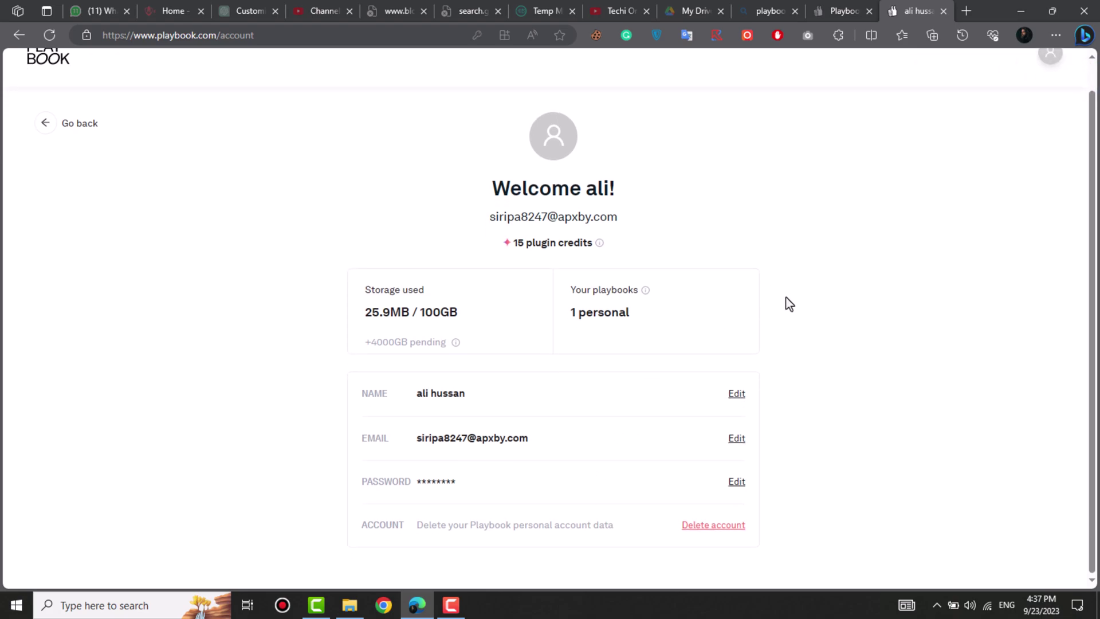
{"action": "left_click", "coordinate": [54, 129]}
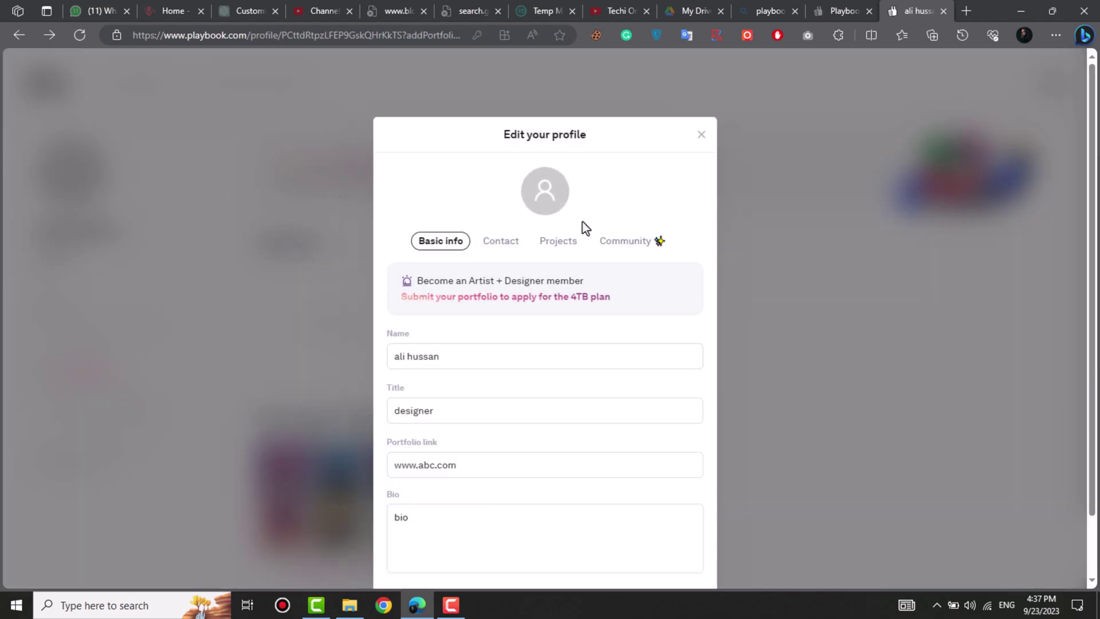
{"action": "scroll", "coordinate": [547, 344], "scroll_direction": "down", "scroll_amount": 1}
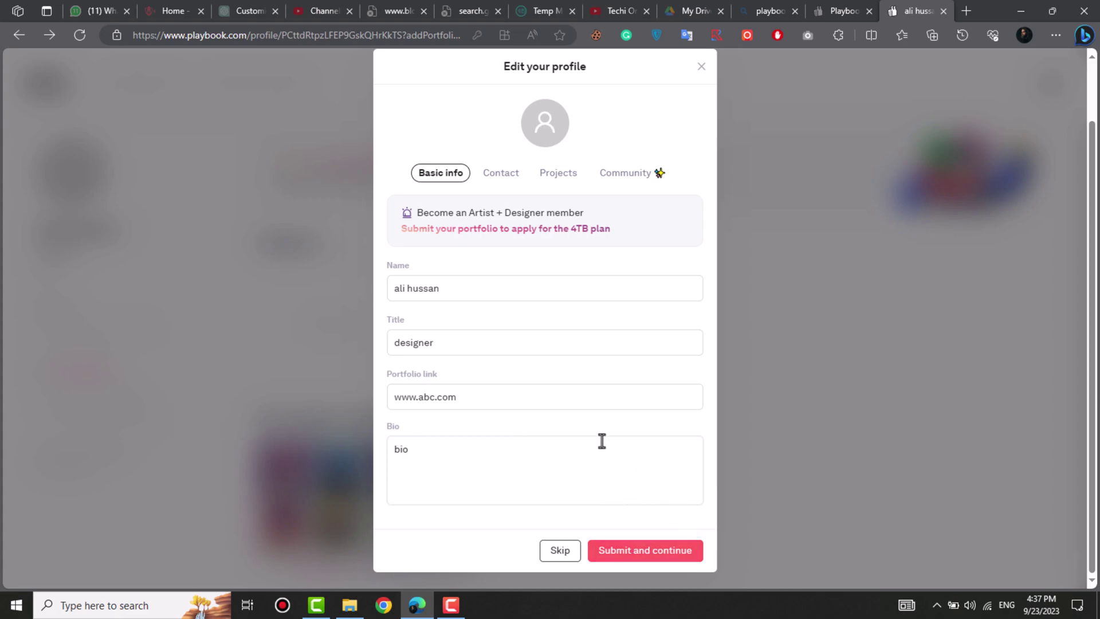
Step: In Contact, mark the profile open to new projects with location 'pakistan'
{"action": "left_click", "coordinate": [502, 174]}
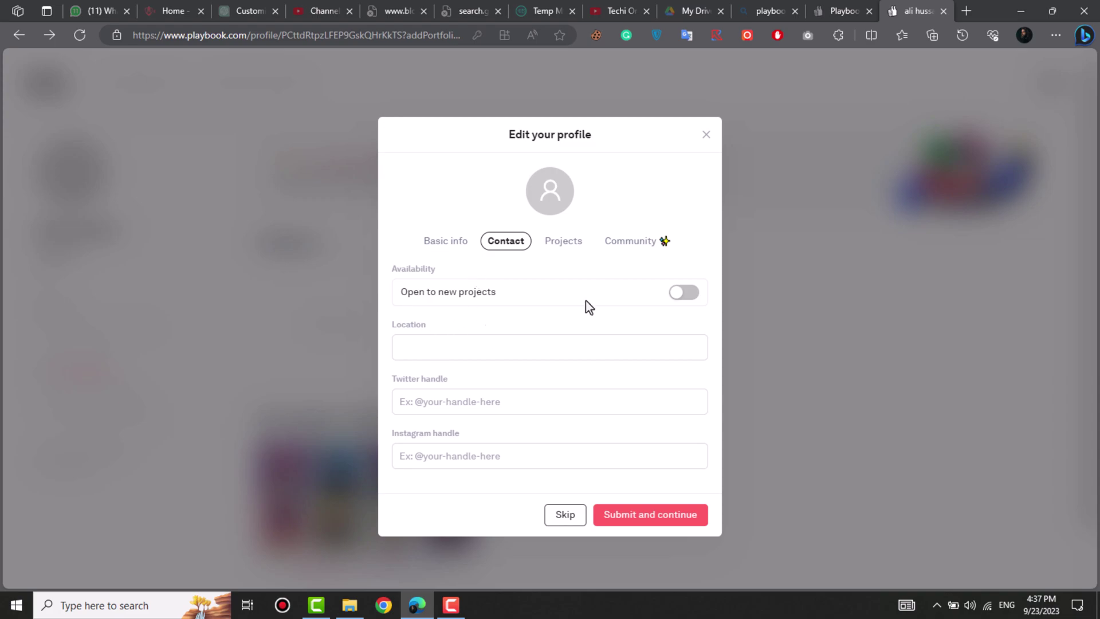
{"action": "left_click", "coordinate": [684, 293]}
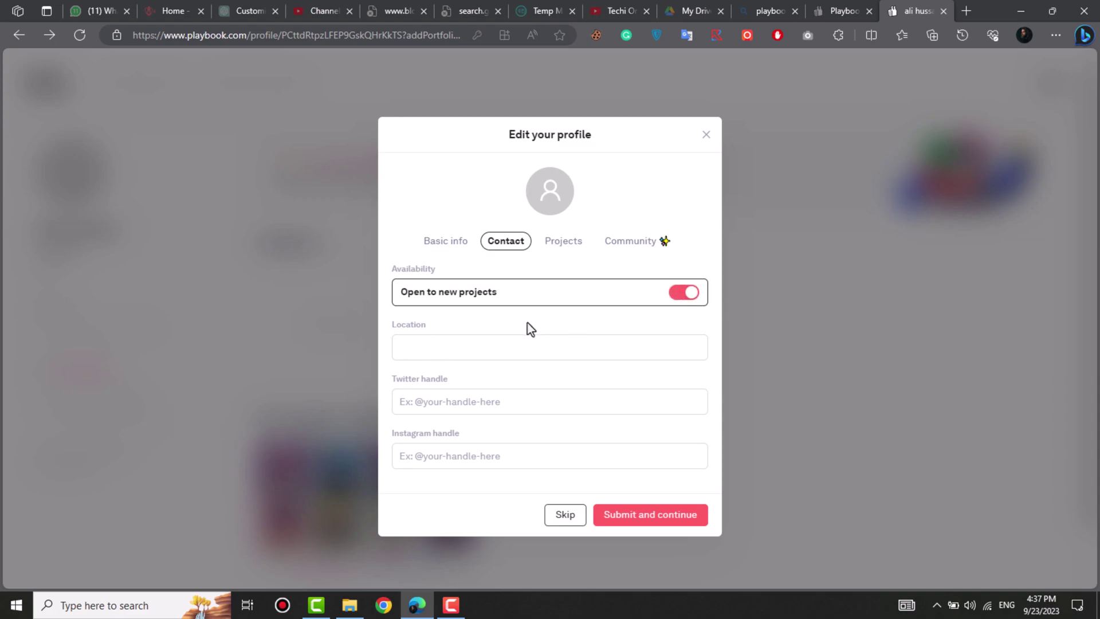
{"action": "left_click", "coordinate": [462, 352]}
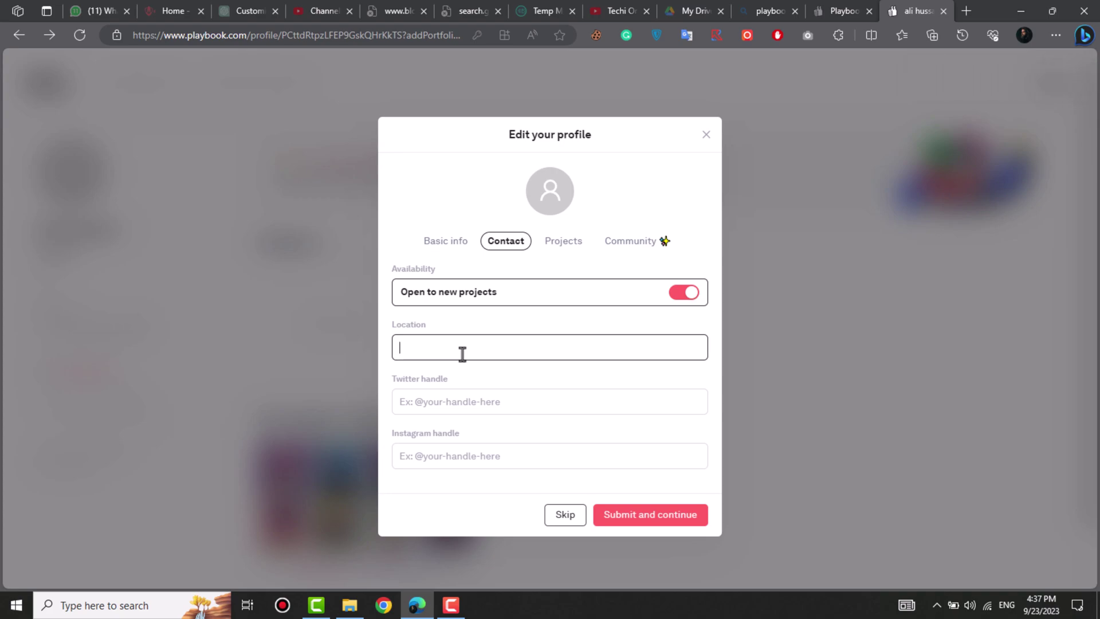
{"action": "type", "text": "pakistan"}
{"action": "left_click", "coordinate": [437, 413]}
{"action": "left_click", "coordinate": [446, 401]}
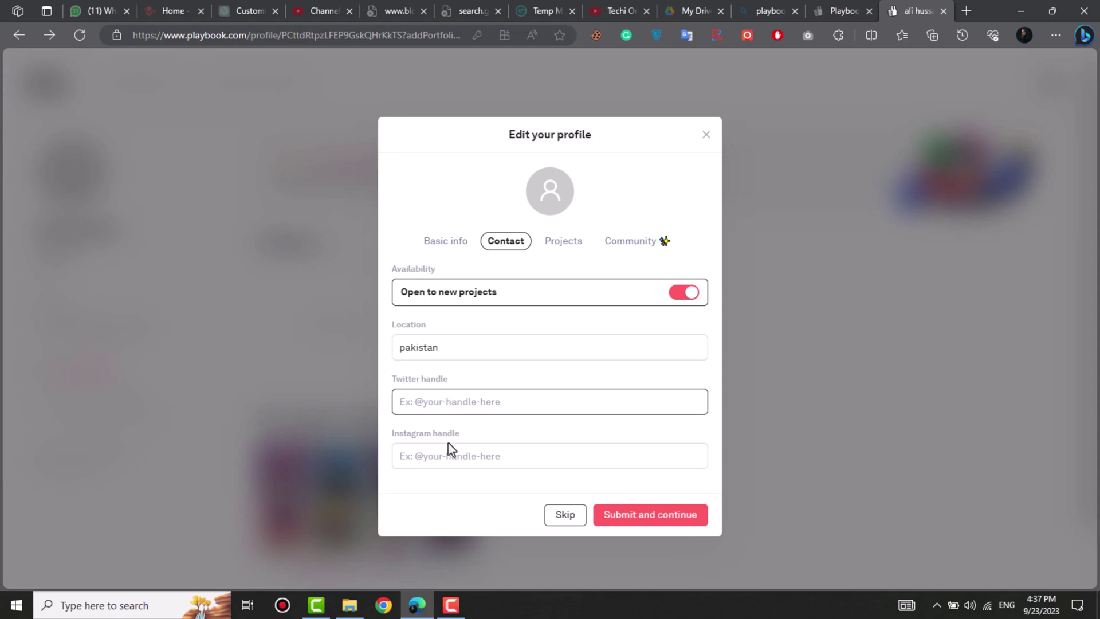
{"action": "left_click", "coordinate": [439, 456]}
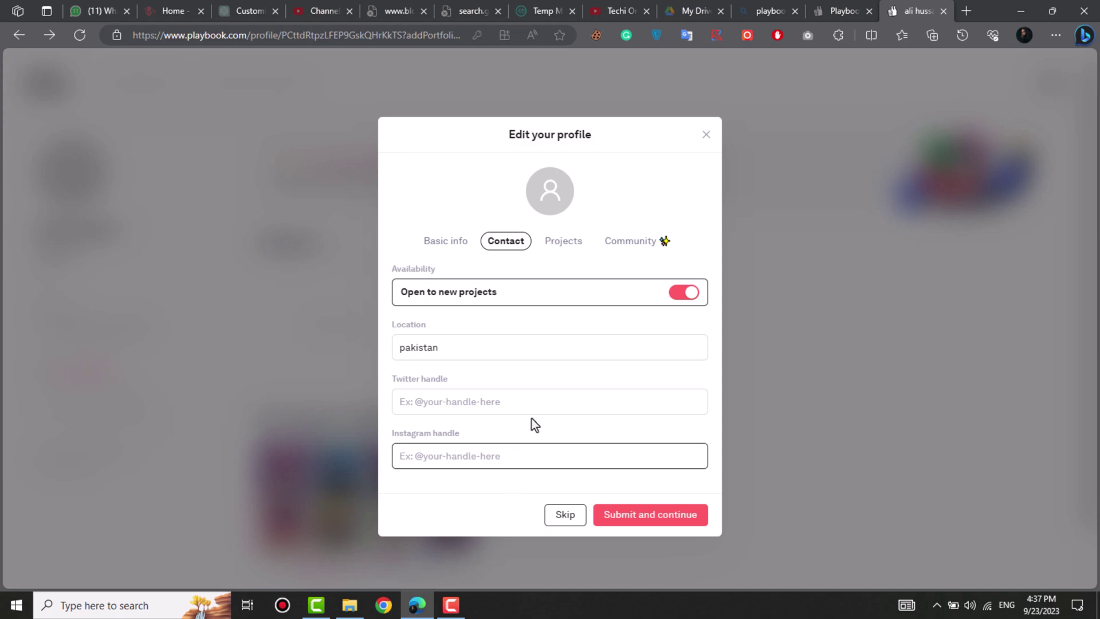
Step: Skip the Projects and Community sections without adding anything and submit the profile
{"action": "left_click", "coordinate": [563, 244]}
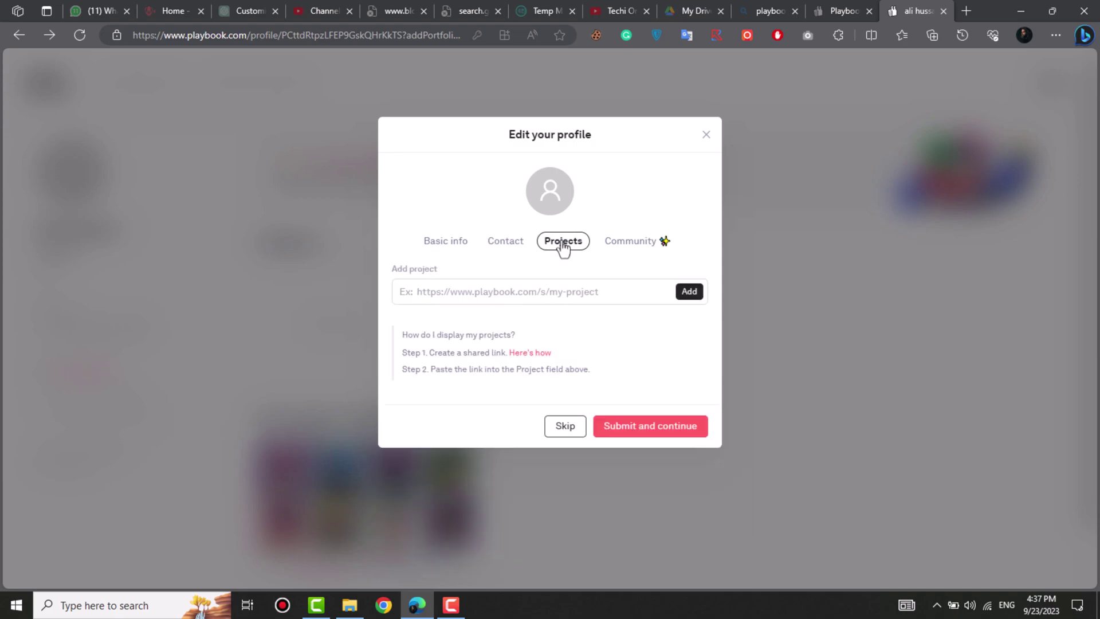
{"action": "left_click", "coordinate": [523, 293]}
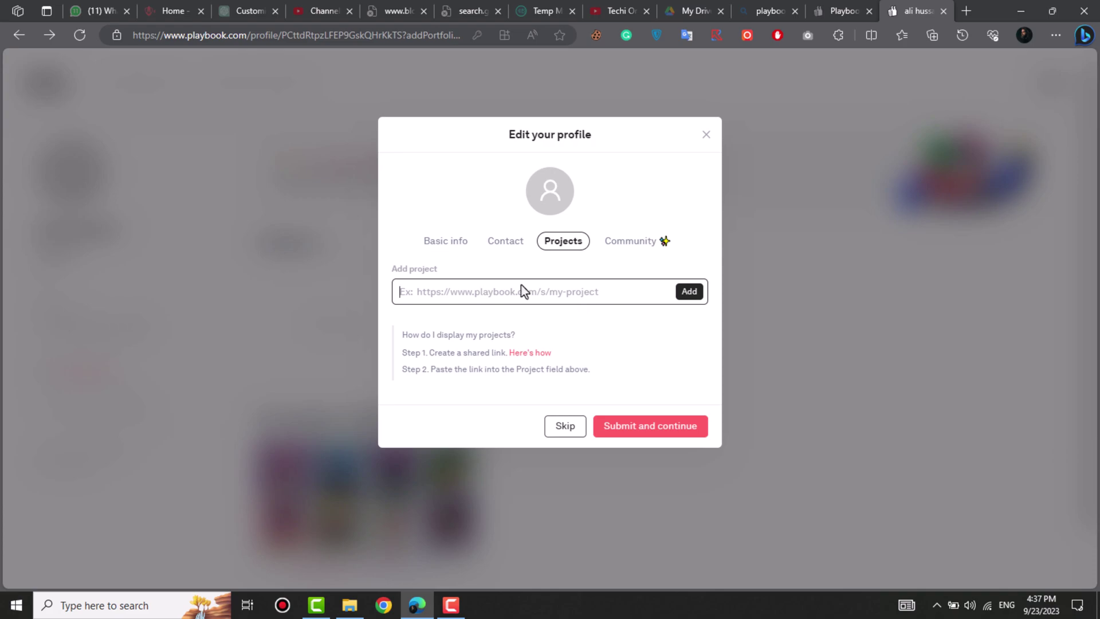
{"action": "left_click", "coordinate": [482, 293]}
{"action": "left_click", "coordinate": [688, 292]}
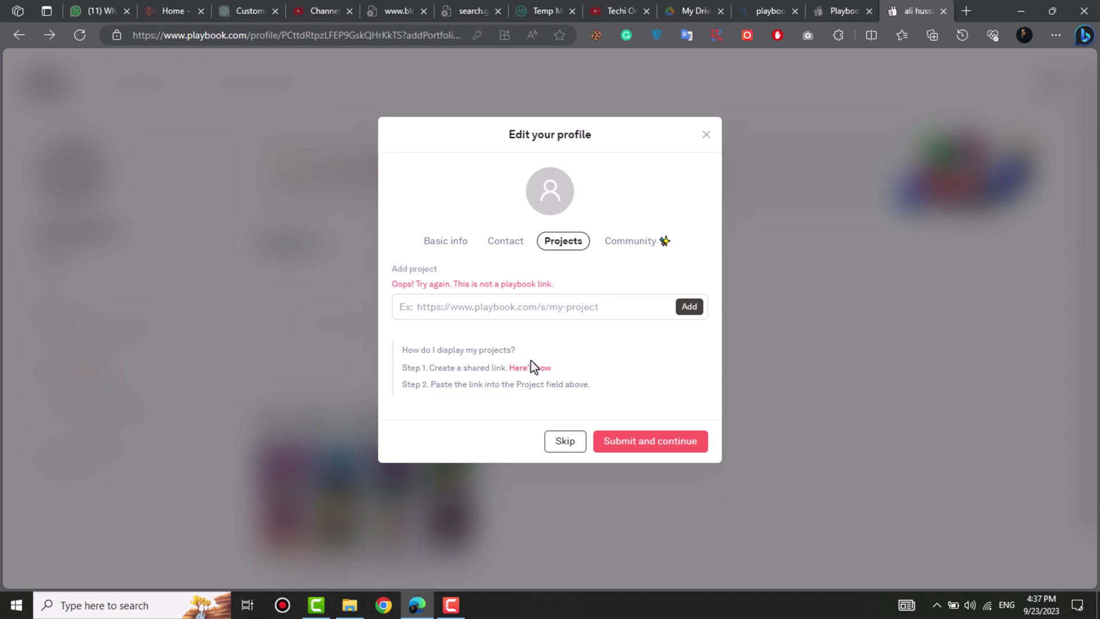
{"action": "left_click", "coordinate": [626, 243]}
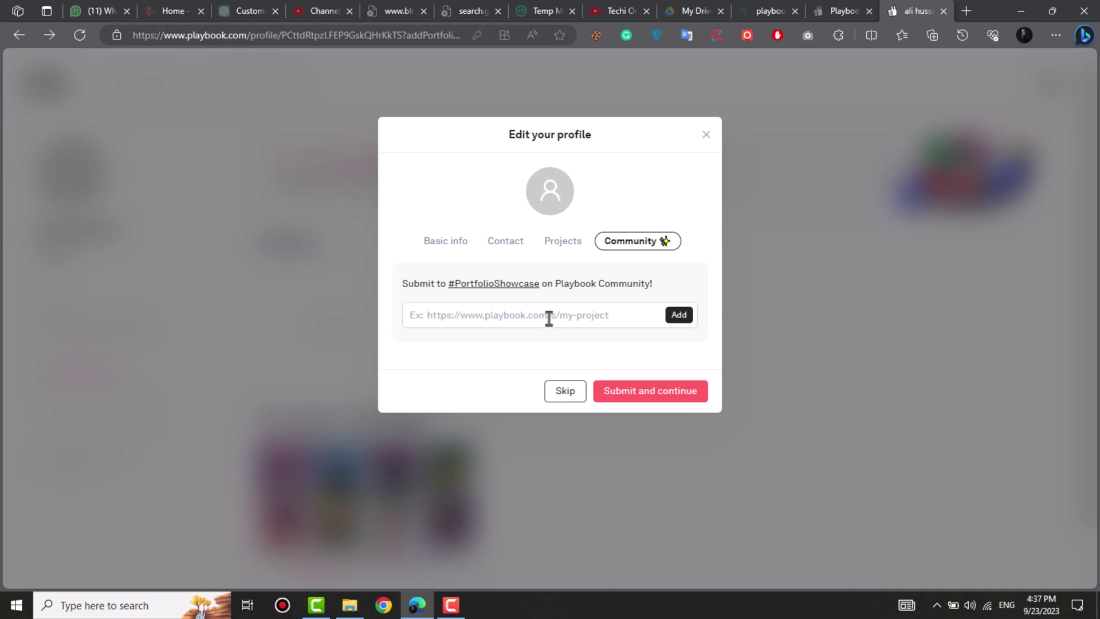
{"action": "left_click", "coordinate": [634, 396]}
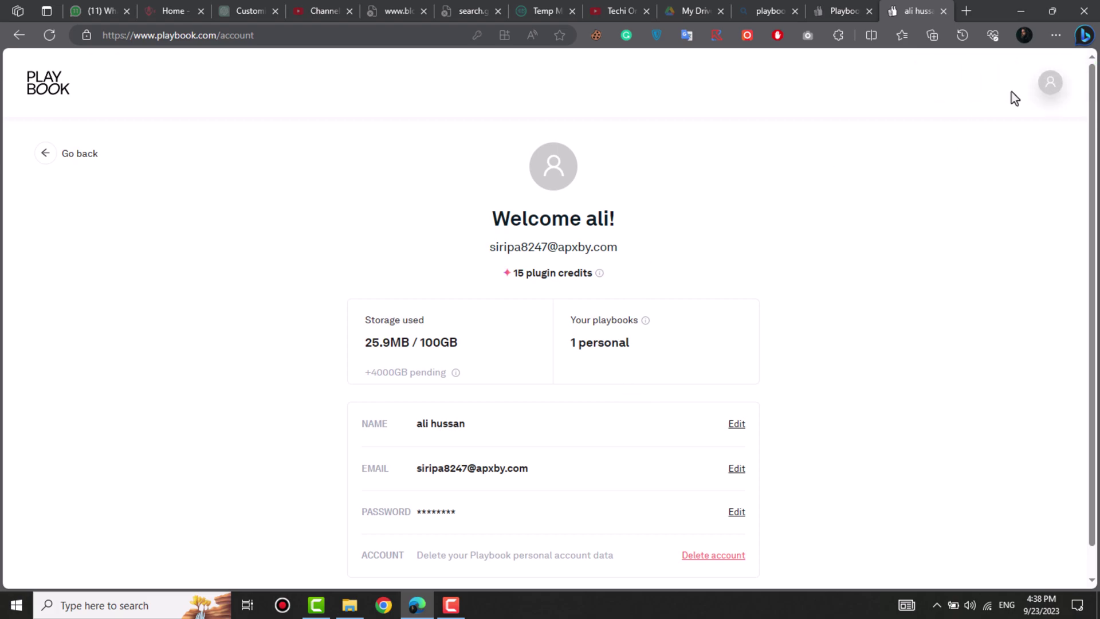
{"action": "scroll", "coordinate": [882, 149], "scroll_direction": "down", "scroll_amount": 1}
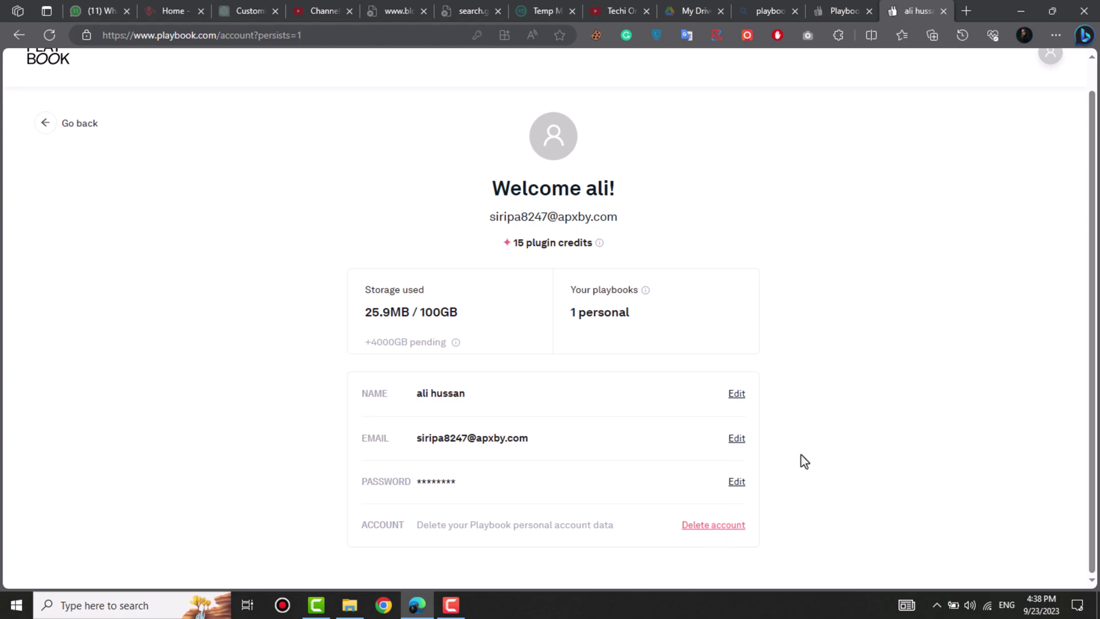
{"action": "key", "text": "alt+Left"}
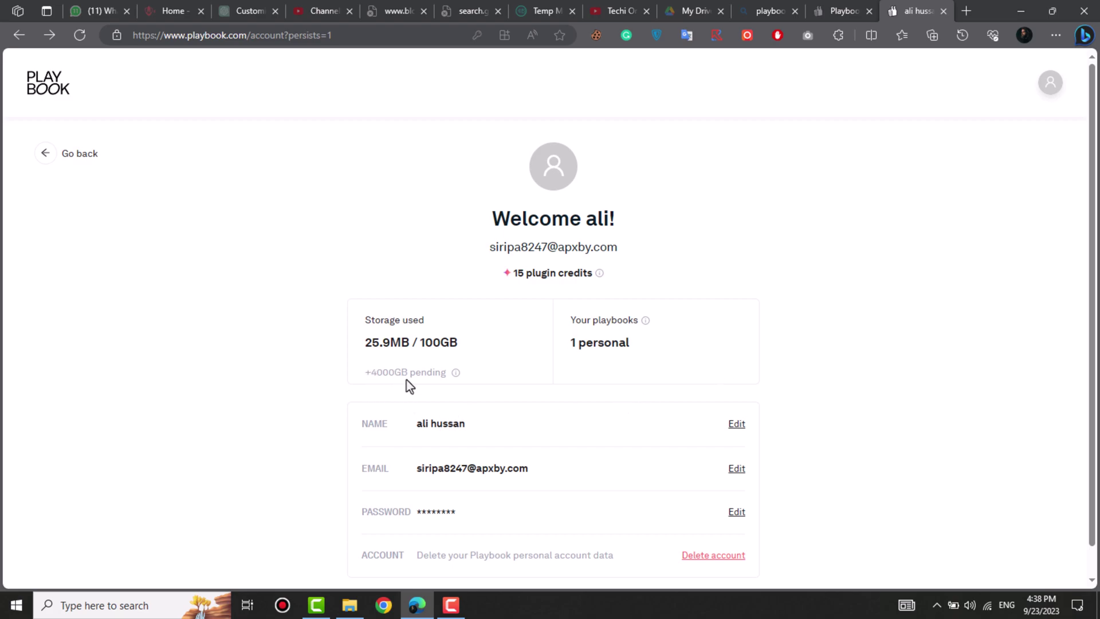
Step: Open the public profile page from the avatar menu and scroll through it
{"action": "mouse_move", "coordinate": [455, 372]}
{"action": "left_click", "coordinate": [1048, 94]}
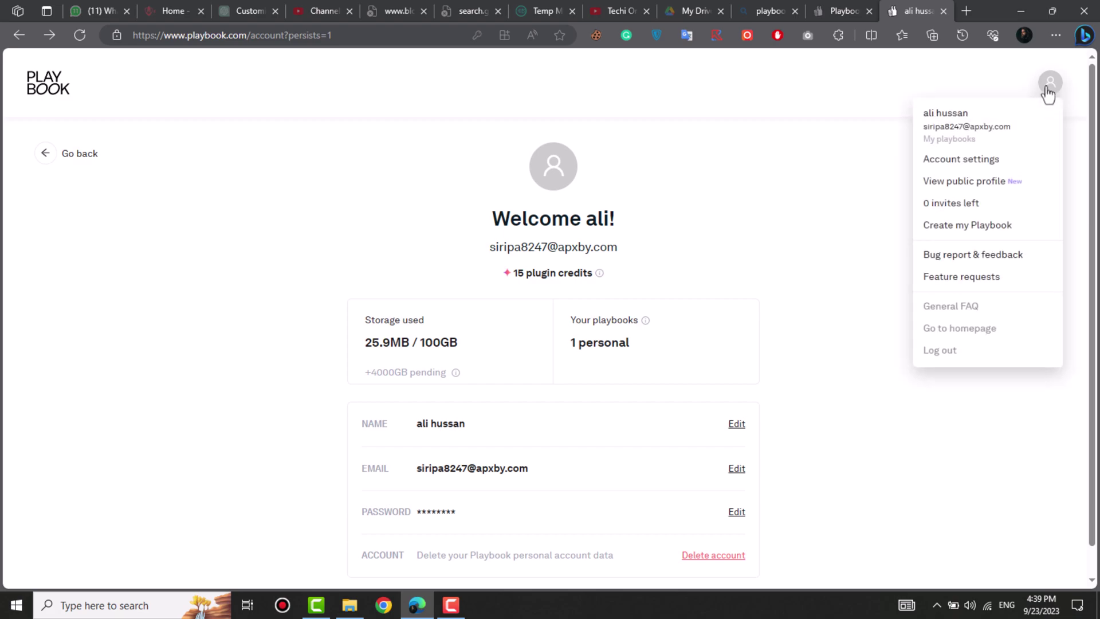
{"action": "left_click", "coordinate": [975, 189]}
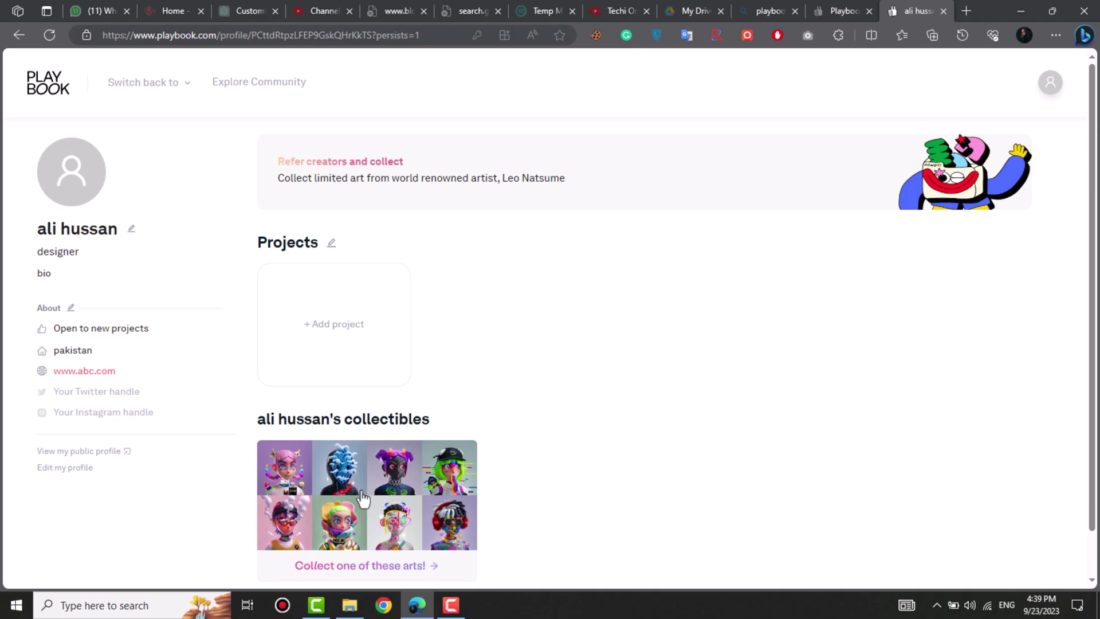
{"action": "scroll", "coordinate": [456, 338], "scroll_direction": "down", "scroll_amount": 1}
{"action": "scroll", "coordinate": [456, 337], "scroll_direction": "up", "scroll_amount": 1}
Step: On the YouTube channel, show the Playlists tab listing Tools Website and Marketing
{"action": "left_click", "coordinate": [595, 8]}
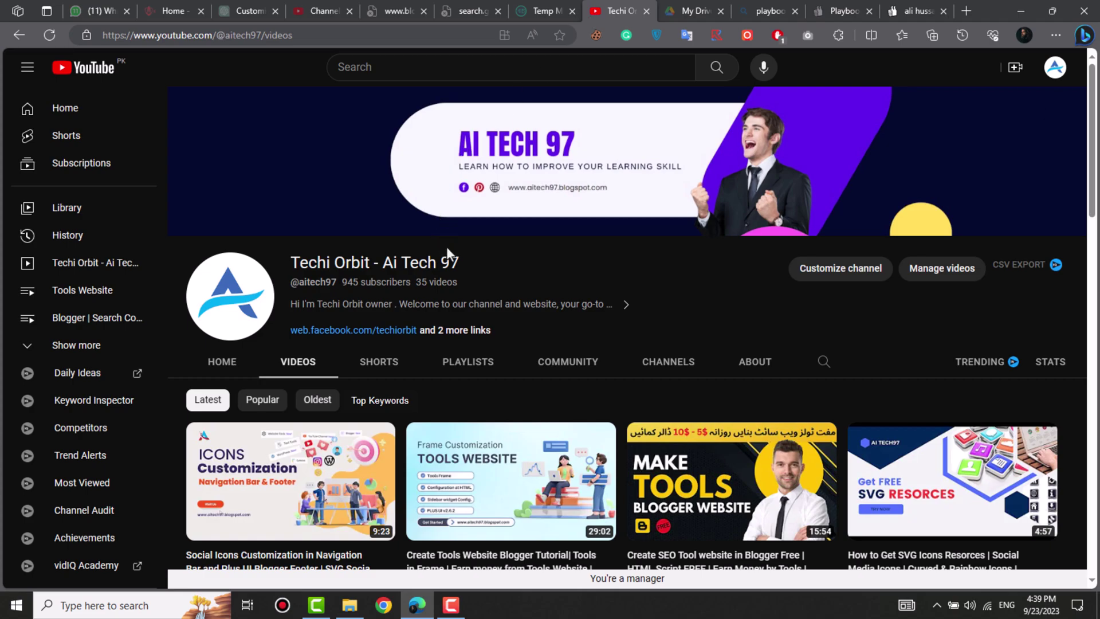
{"action": "left_click", "coordinate": [467, 367]}
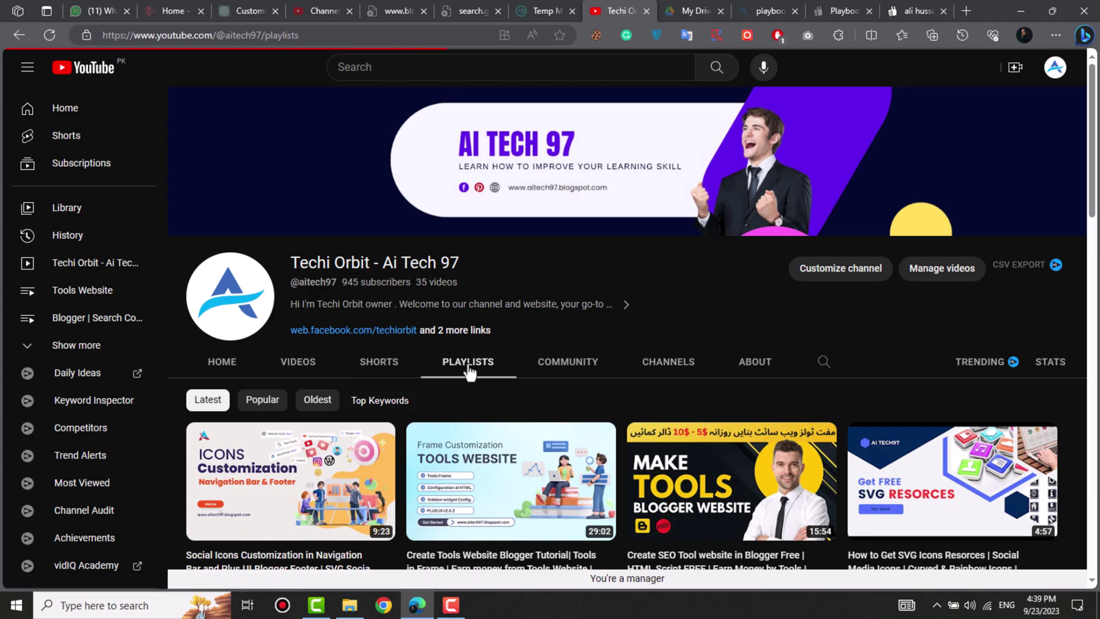
{"action": "scroll", "coordinate": [469, 372], "scroll_direction": "down", "scroll_amount": 1}
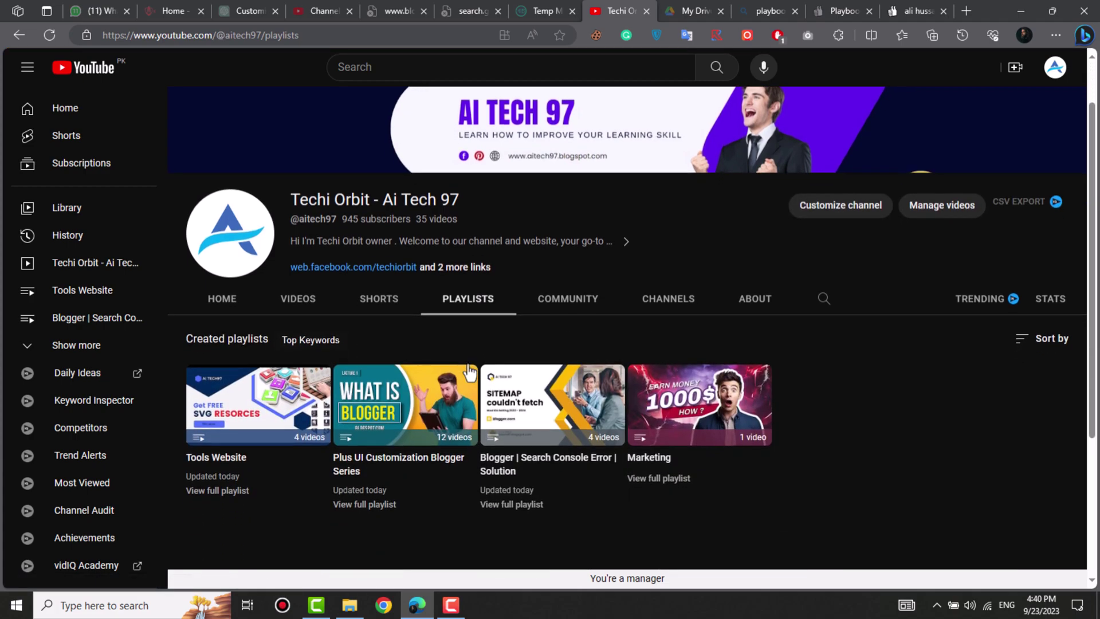